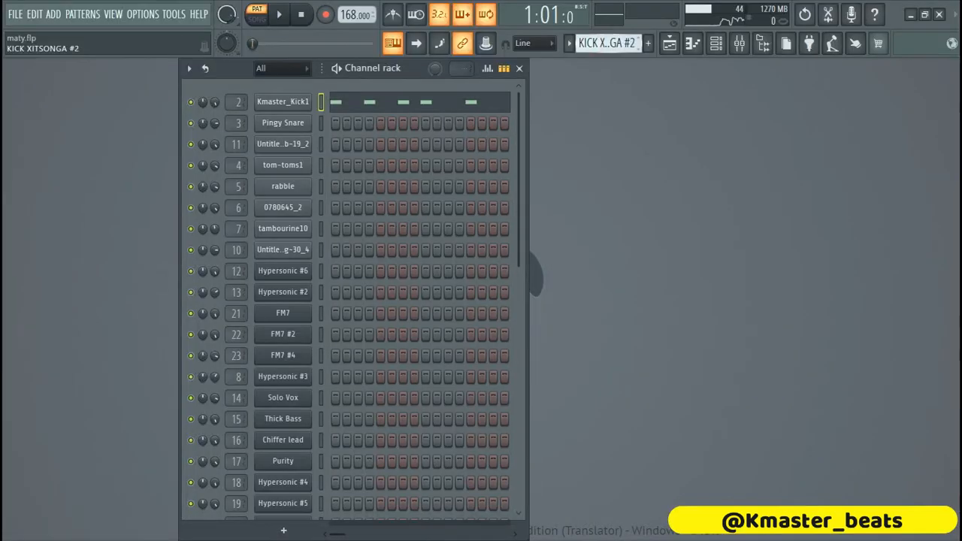
- Play the kick pattern's Kmaster_Kick1 notes in the piano roll, and audition the Pingy Snare pattern
{"action": "left_click", "coordinate": [485, 101]}
{"action": "key", "text": "space"}
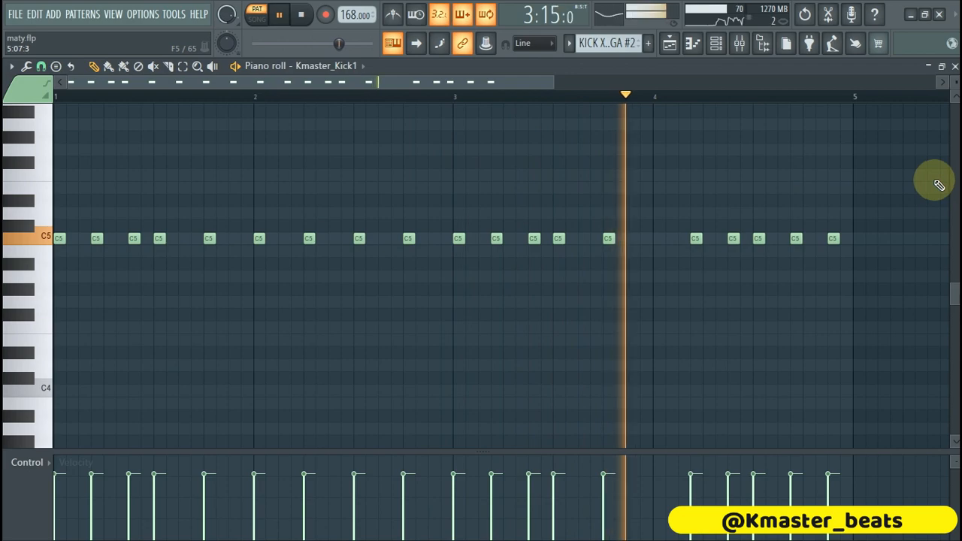
{"action": "left_click", "coordinate": [941, 66]}
{"action": "left_click", "coordinate": [525, 72]}
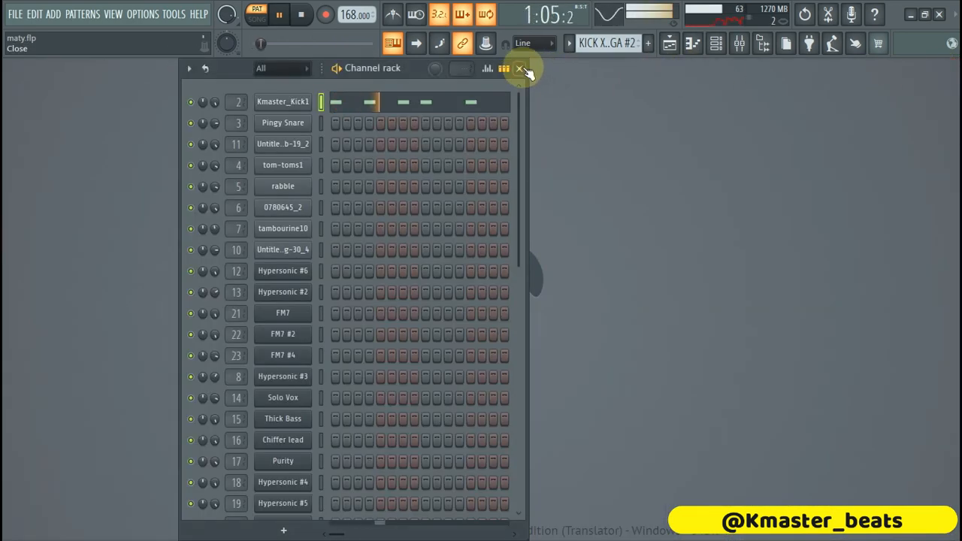
{"action": "key", "text": "space"}
{"action": "scroll", "coordinate": [610, 43], "scroll_direction": "down", "scroll_amount": 1}
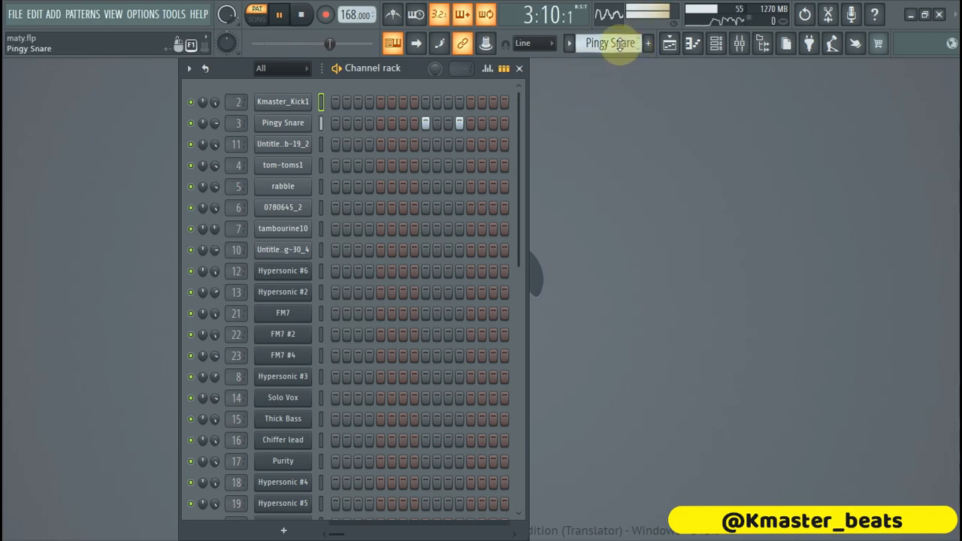
- Switch to the Untitled project - 2021-Feb-19_2 pattern and play its notes in the piano roll
{"action": "scroll", "coordinate": [611, 42], "scroll_direction": "down", "scroll_amount": 1}
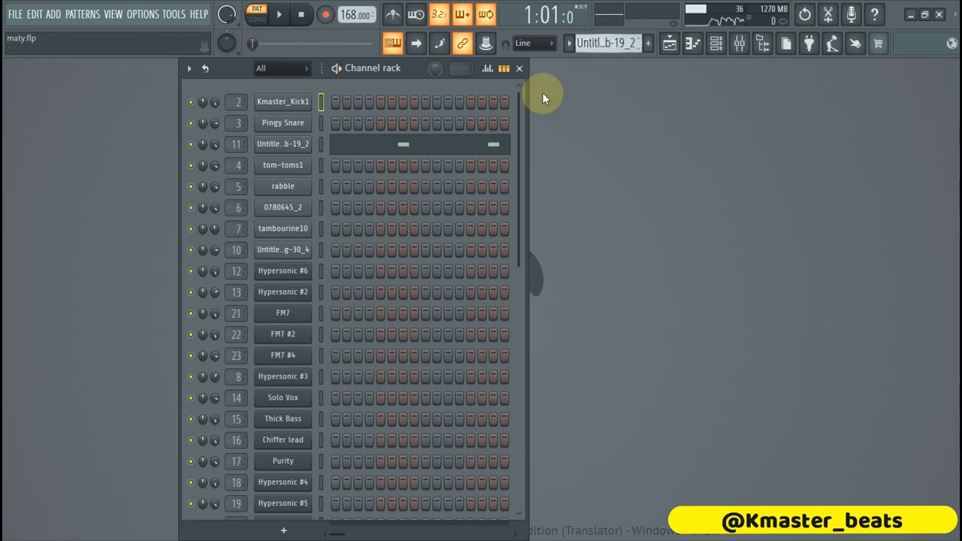
{"action": "left_click", "coordinate": [432, 150]}
{"action": "key", "text": "space"}
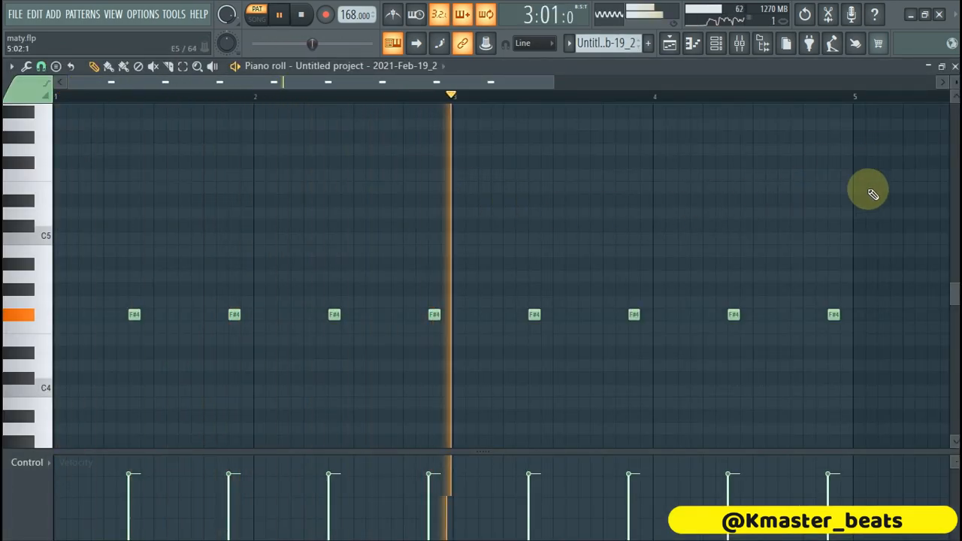
{"action": "key", "text": "space"}
{"action": "left_click", "coordinate": [955, 66]}
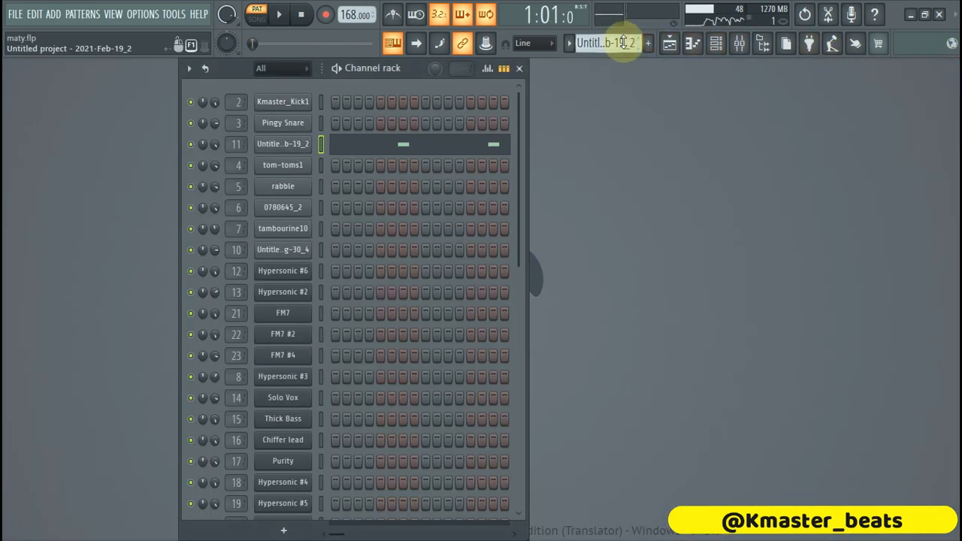
- Select the tom-toms1 pattern and play its notes in the piano roll
{"action": "key", "text": "Down"}
{"action": "left_click", "coordinate": [461, 167]}
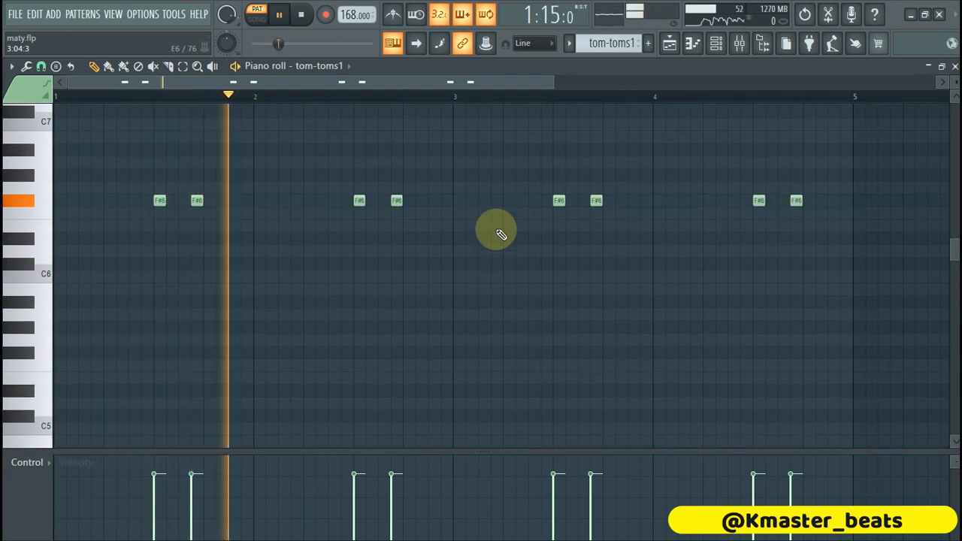
{"action": "key", "text": "space"}
{"action": "left_click", "coordinate": [955, 66]}
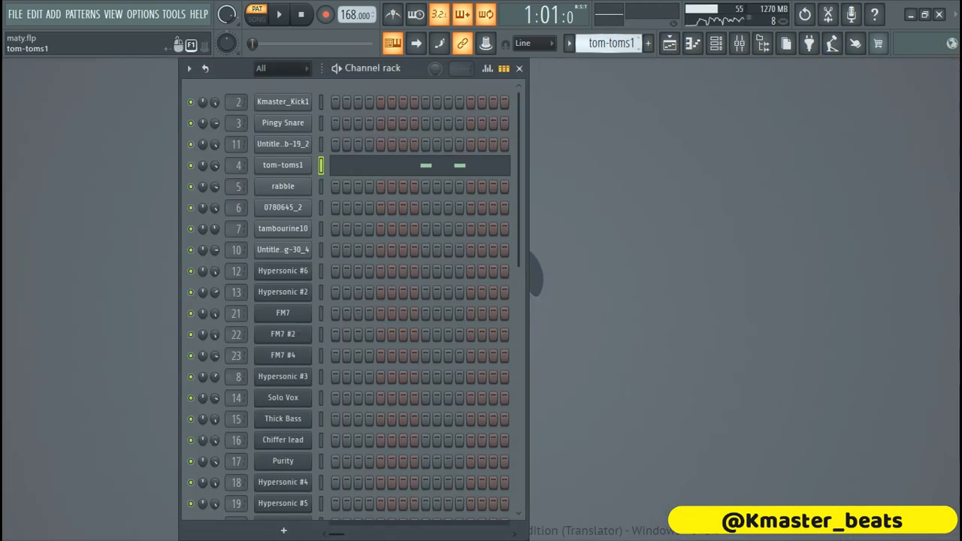
- Select the rabble pattern and listen to its notes in the piano roll
{"action": "scroll", "coordinate": [621, 43], "scroll_direction": "down", "scroll_amount": 1}
{"action": "left_click", "coordinate": [475, 190]}
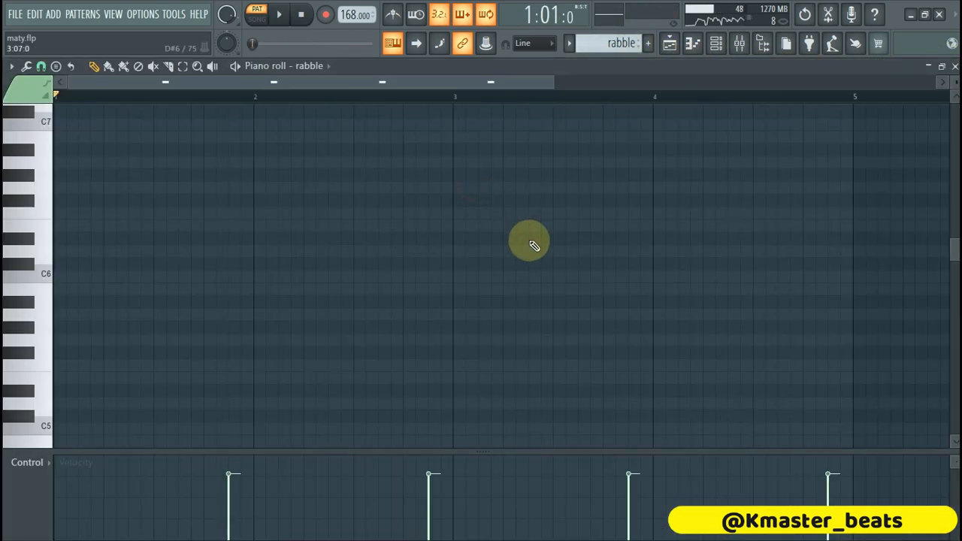
{"action": "key", "text": "space"}
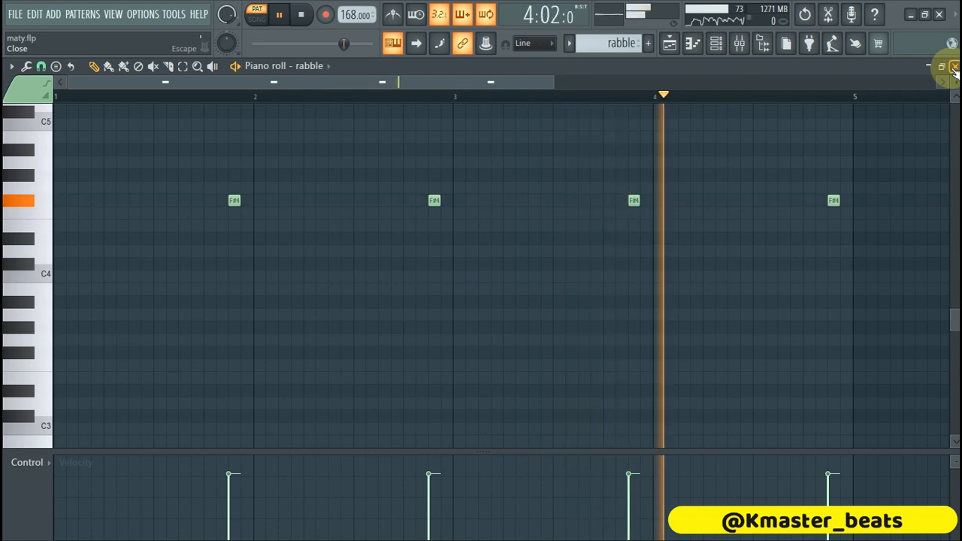
{"action": "key", "text": "space"}
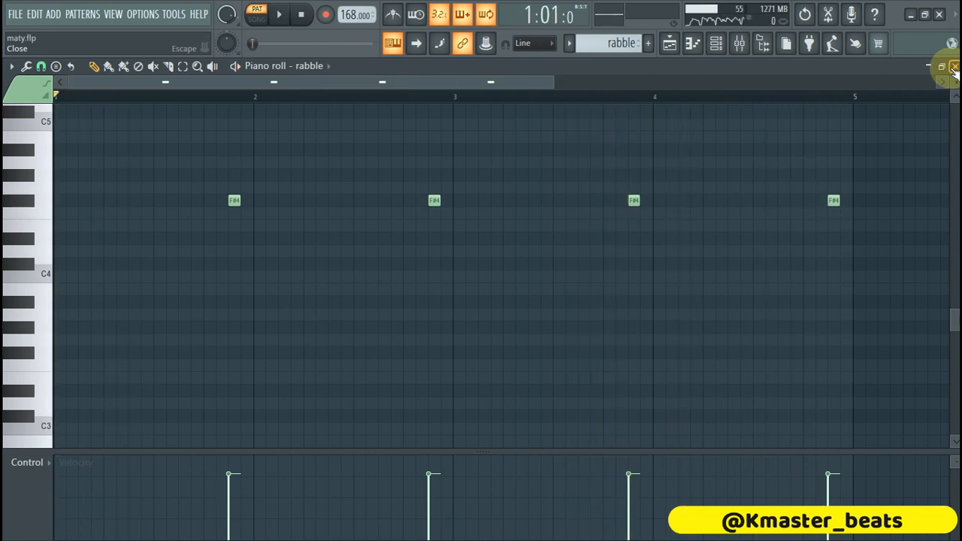
{"action": "left_click", "coordinate": [955, 66]}
- Audition the 0780645_2 pattern, and play the tambourine10 pattern's notes in the piano roll
{"action": "left_click_drag", "start_coordinate": [617, 43], "coordinate": [616, 36]}
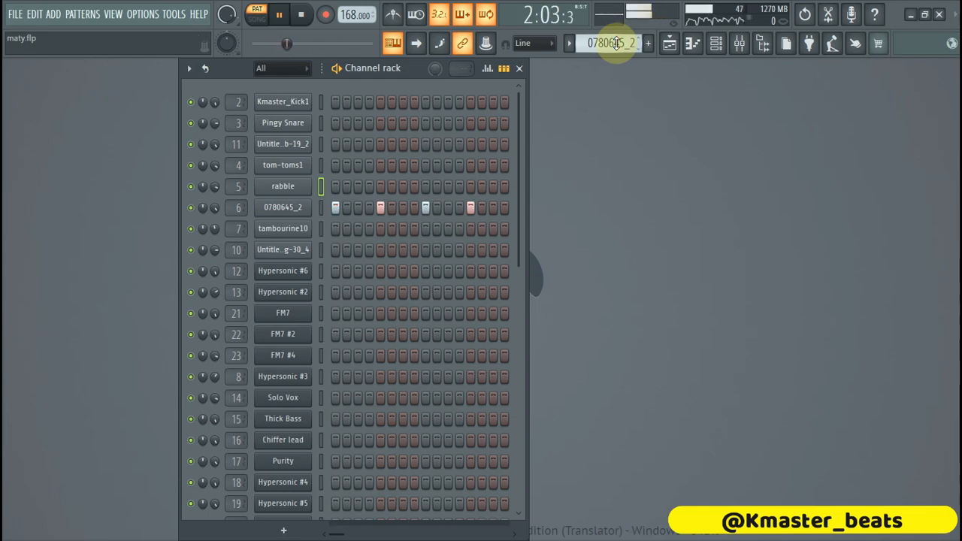
{"action": "left_click_drag", "start_coordinate": [616, 43], "coordinate": [616, 36]}
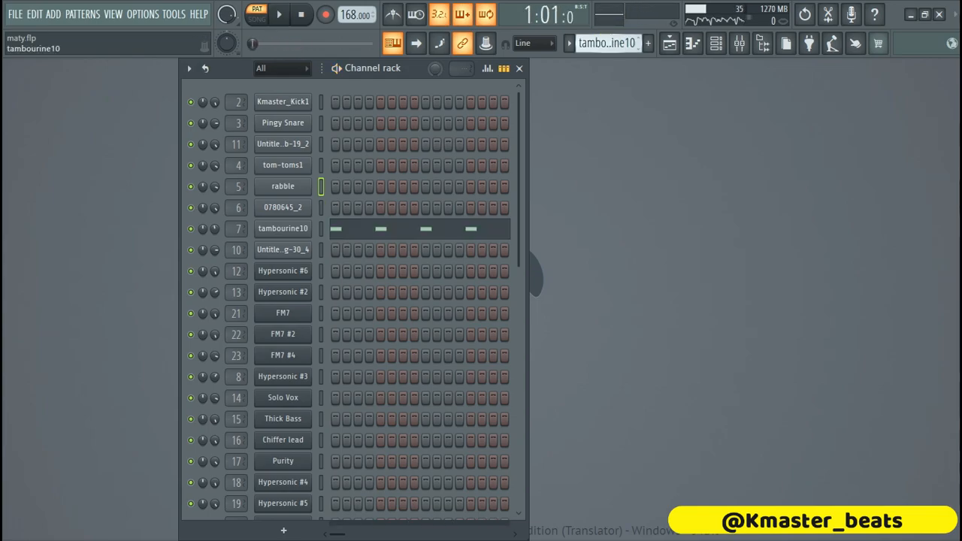
{"action": "left_click", "coordinate": [427, 231]}
{"action": "key", "text": "space"}
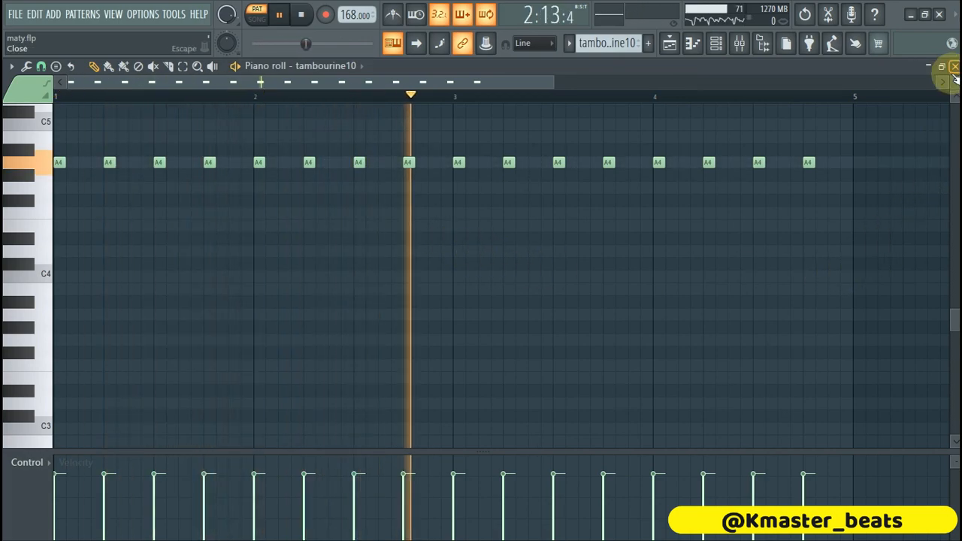
{"action": "key", "text": "space"}
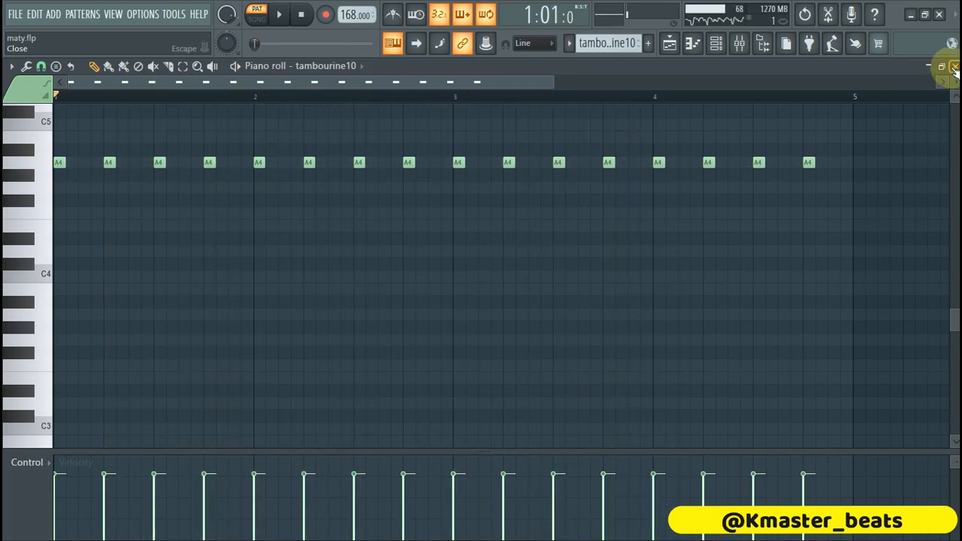
{"action": "left_click", "coordinate": [954, 67]}
- Select the Hypersonic pattern and play its FM7 #3 melody in the piano roll
{"action": "left_click_drag", "start_coordinate": [630, 43], "coordinate": [630, 51]}
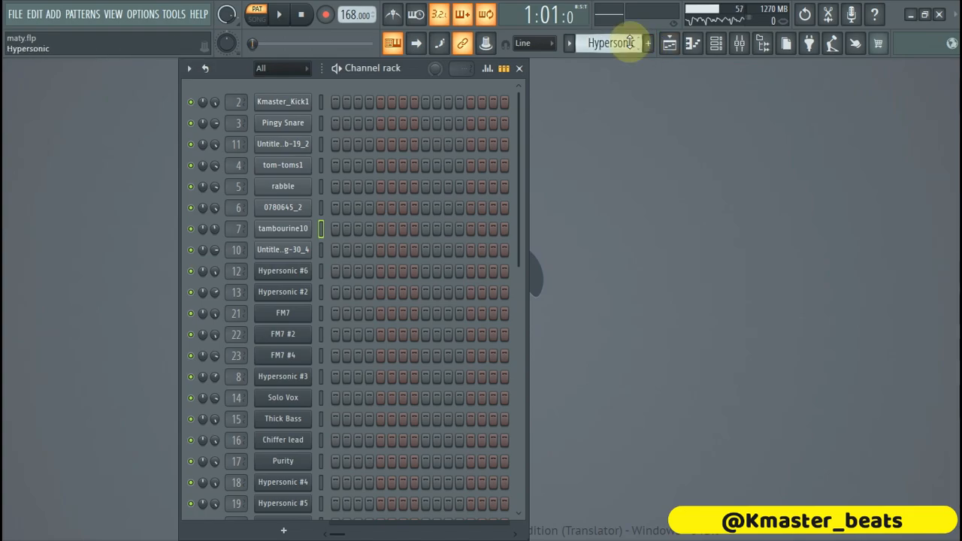
{"action": "left_click_drag", "start_coordinate": [518, 188], "coordinate": [518, 349]}
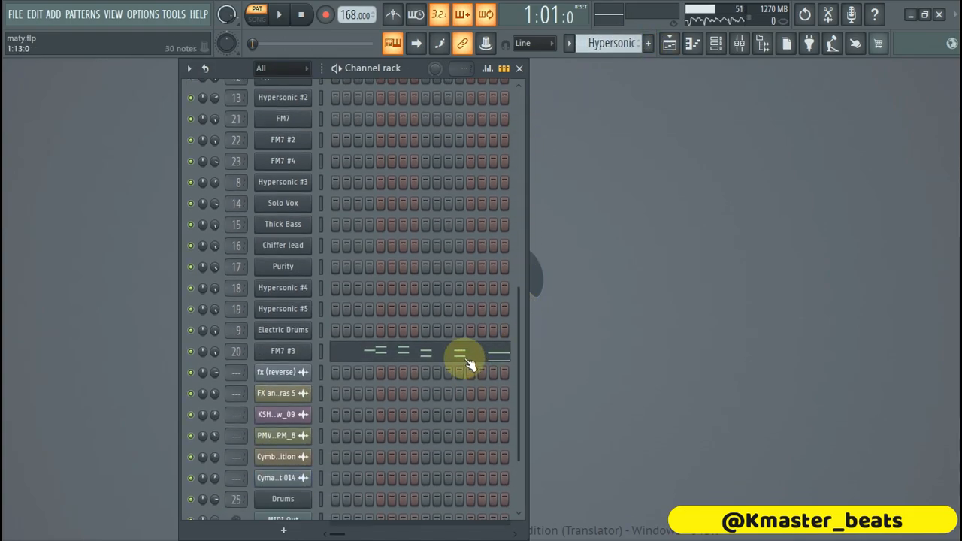
{"action": "left_click", "coordinate": [464, 355]}
{"action": "key", "text": "space"}
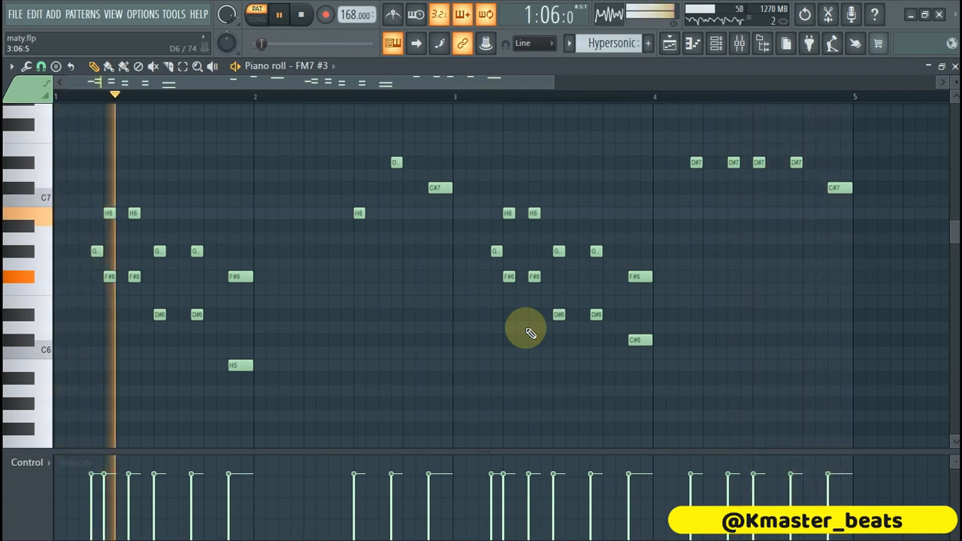
{"action": "left_click", "coordinate": [953, 68]}
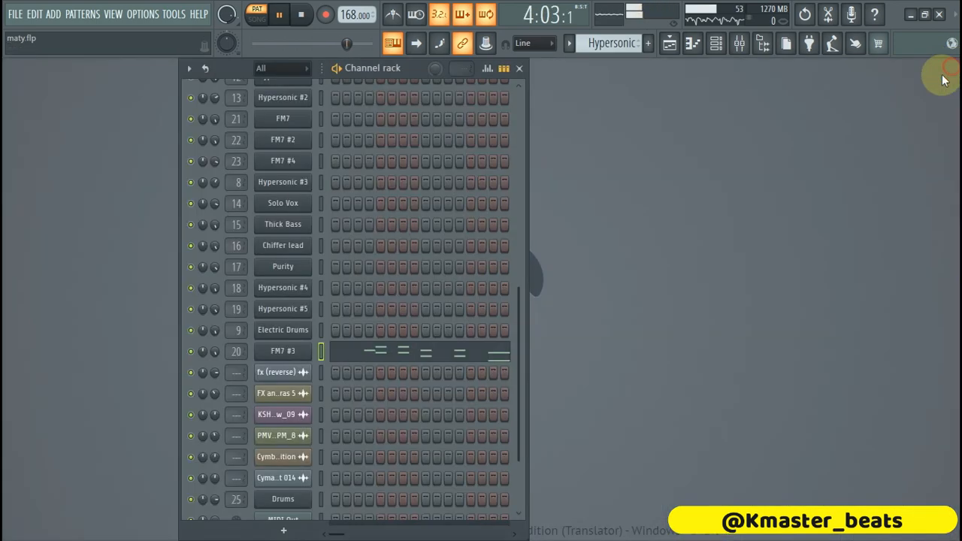
- Open the FM7 #3 instrument and examine which preset is selected in its library
{"action": "left_click", "coordinate": [304, 354]}
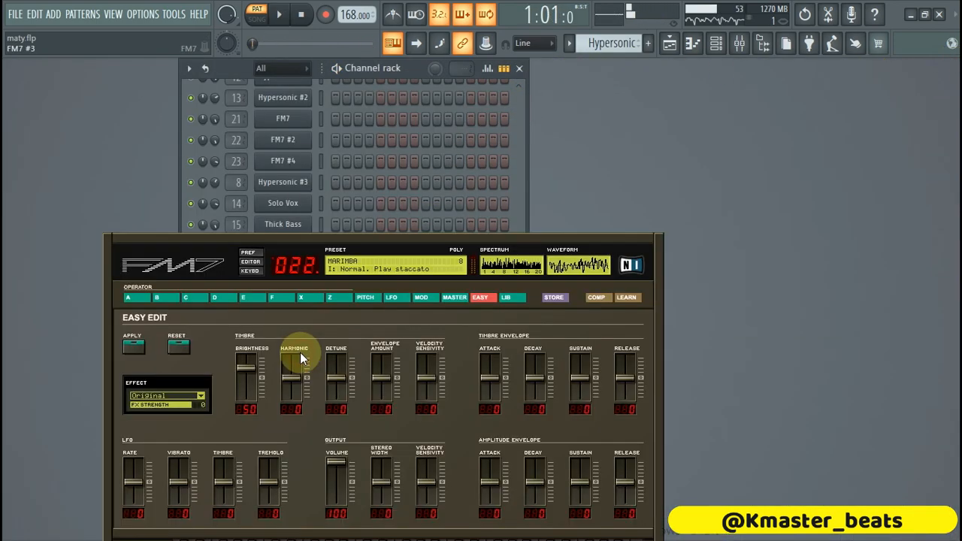
{"action": "left_click_drag", "start_coordinate": [353, 226], "coordinate": [438, 69]}
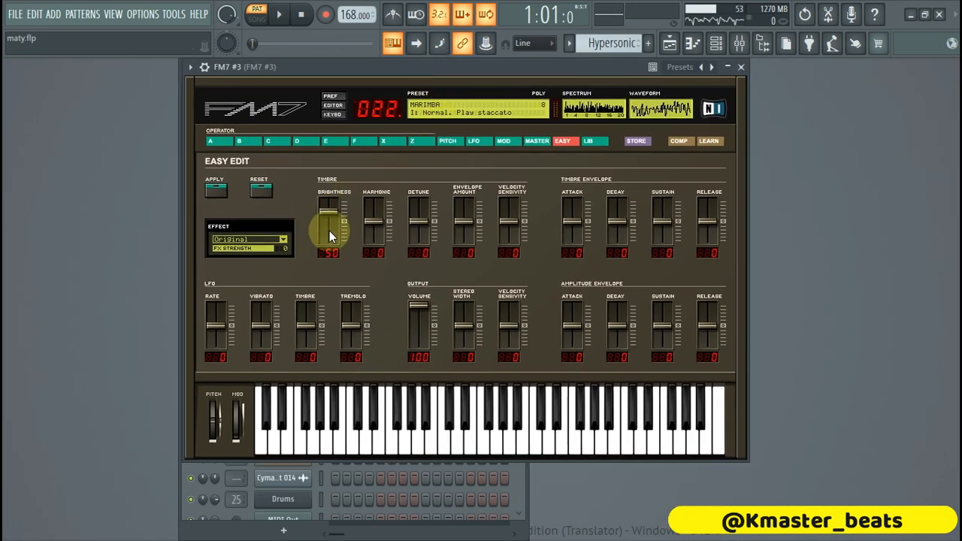
{"action": "left_click", "coordinate": [594, 142]}
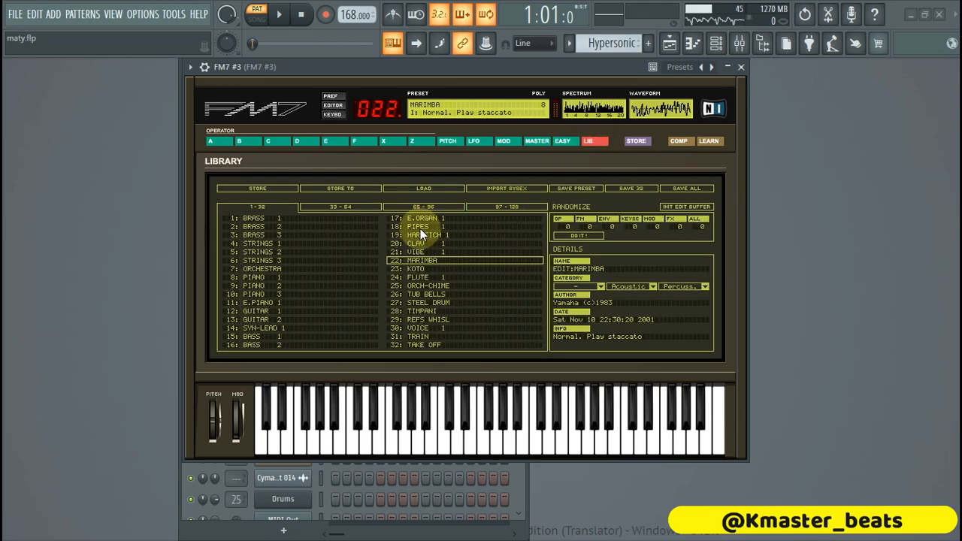
{"action": "left_click", "coordinate": [739, 67]}
- Play the Hypersonic #2 pattern's chords in the piano roll and check which patch the Hypersonic #2 instrument uses
{"action": "scroll", "coordinate": [608, 43], "scroll_direction": "down", "scroll_amount": 1}
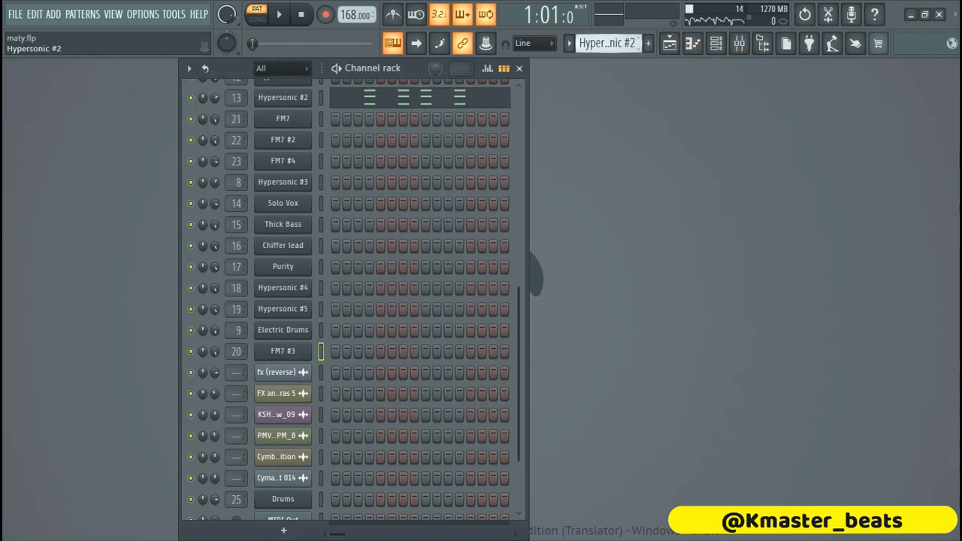
{"action": "left_click", "coordinate": [496, 105]}
{"action": "key", "text": "space"}
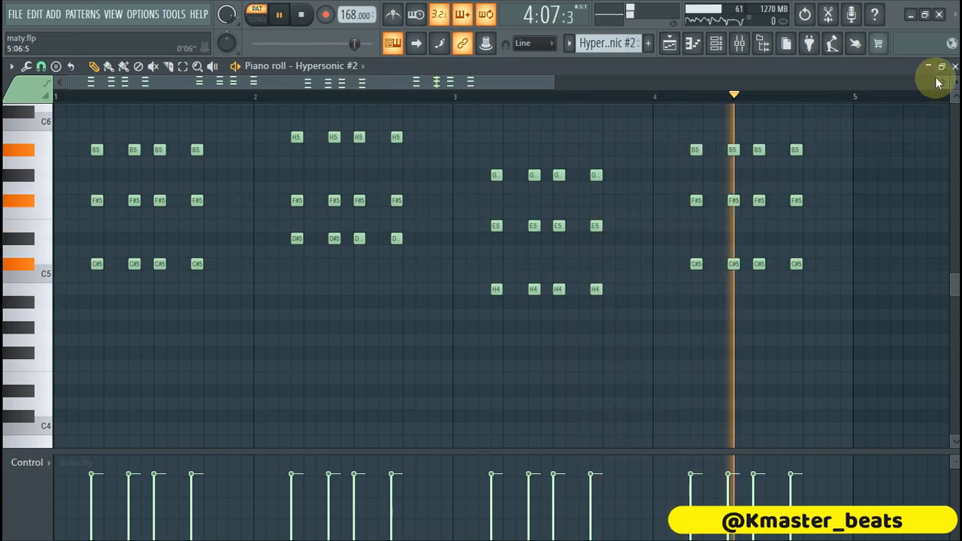
{"action": "key", "text": "space"}
{"action": "left_click", "coordinate": [954, 66]}
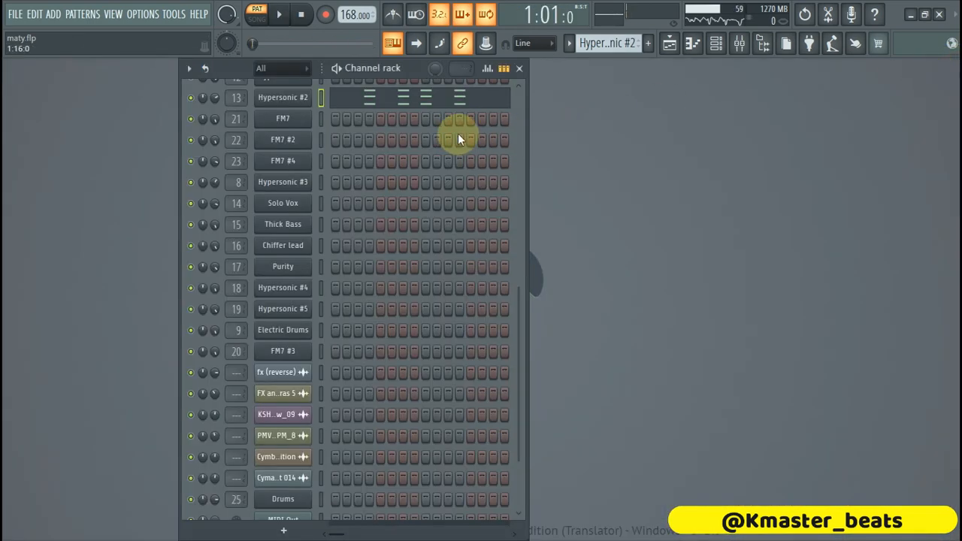
{"action": "left_click", "coordinate": [299, 102]}
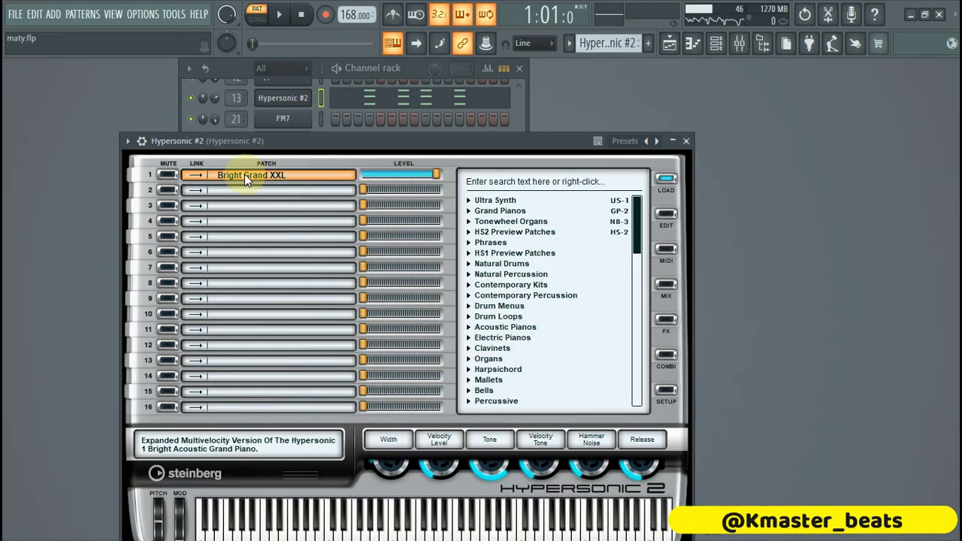
{"action": "left_click", "coordinate": [687, 140]}
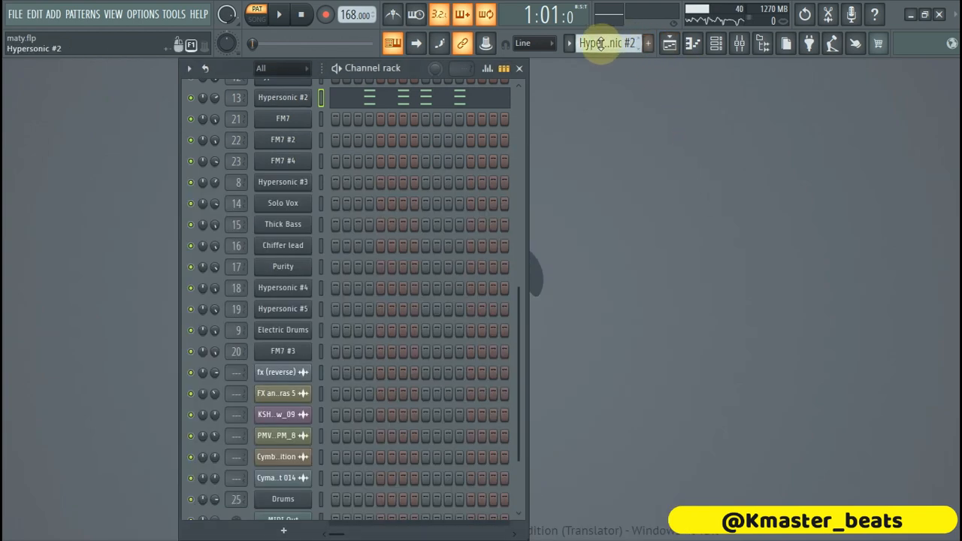
- Play the FM7 pattern's notes in the piano roll and check the preset loaded in the FM7 instrument
{"action": "left_click_drag", "start_coordinate": [607, 44], "coordinate": [607, 38]}
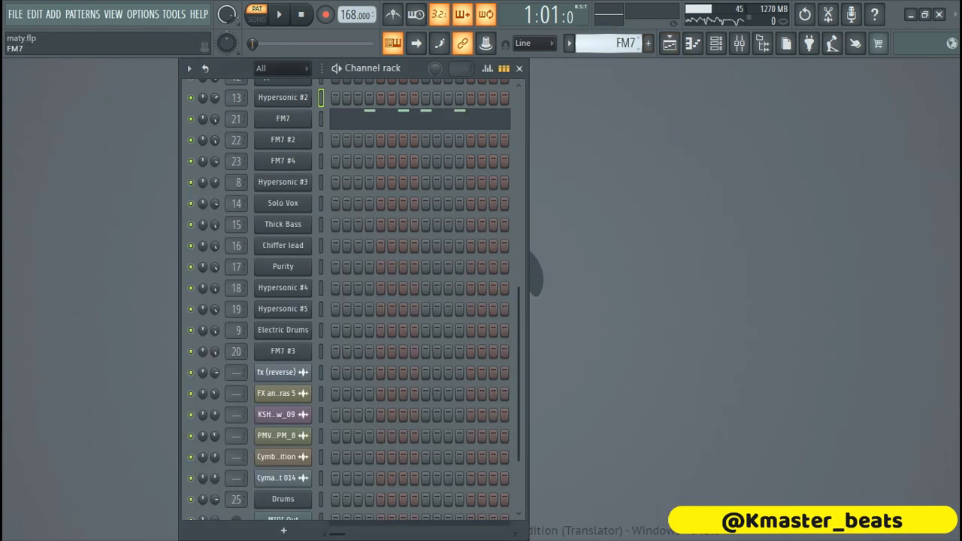
{"action": "left_click", "coordinate": [454, 118]}
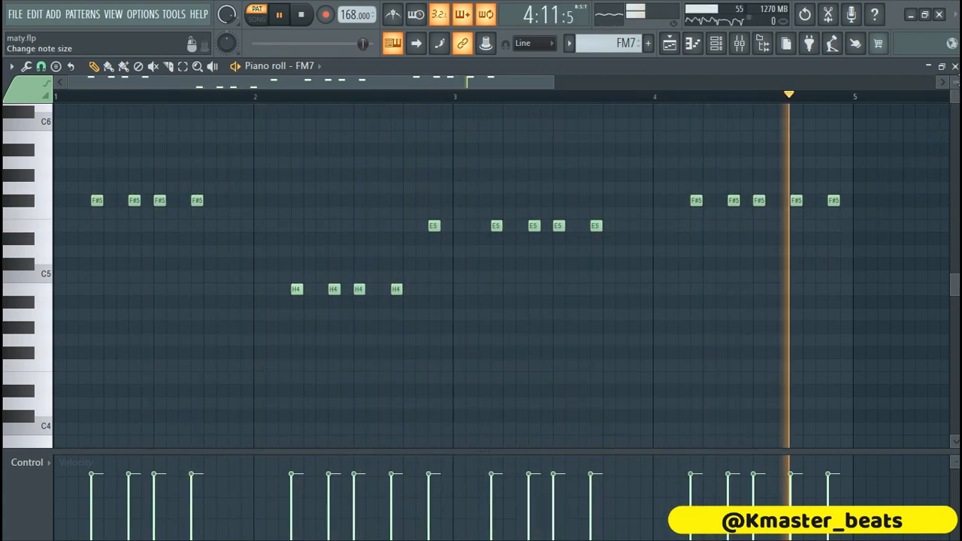
{"action": "left_click", "coordinate": [955, 66]}
{"action": "key", "text": "space"}
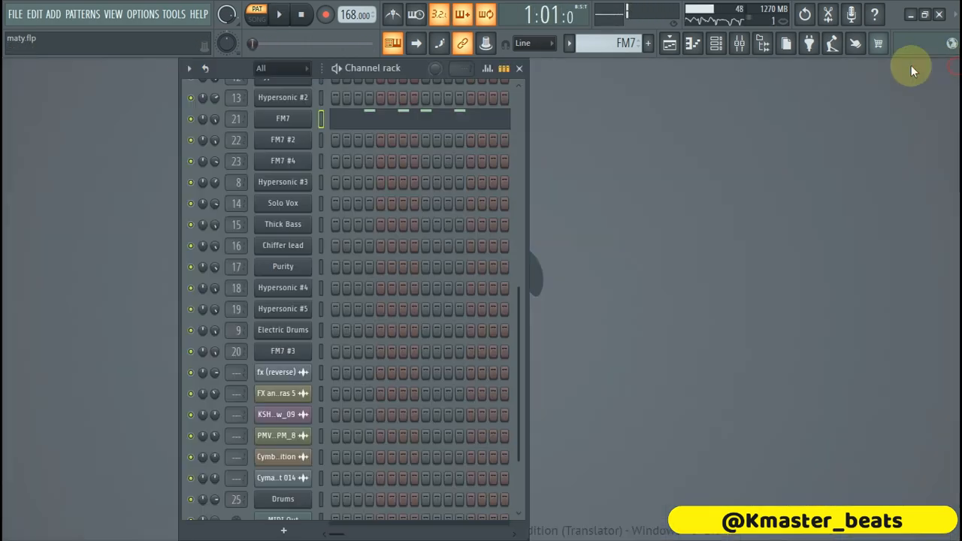
{"action": "left_click", "coordinate": [307, 119]}
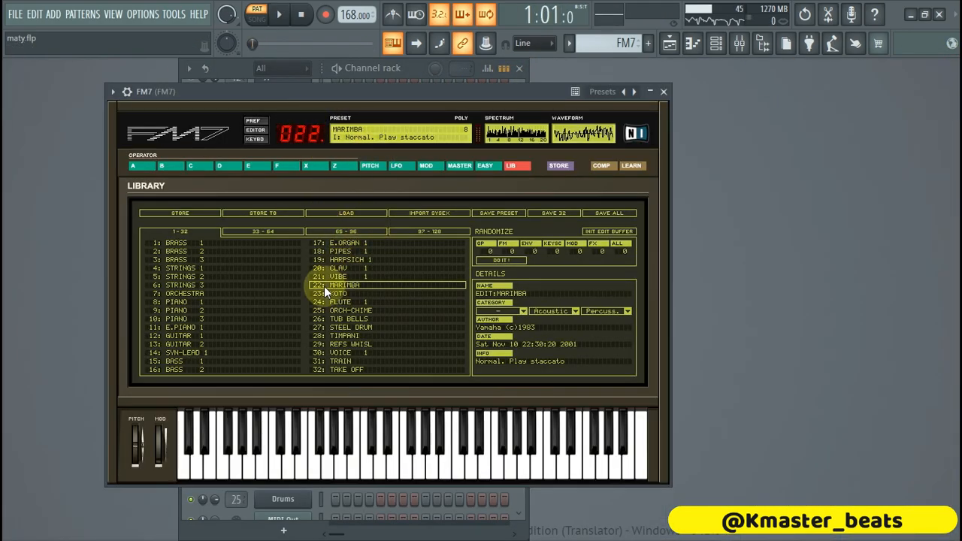
{"action": "left_click", "coordinate": [663, 91]}
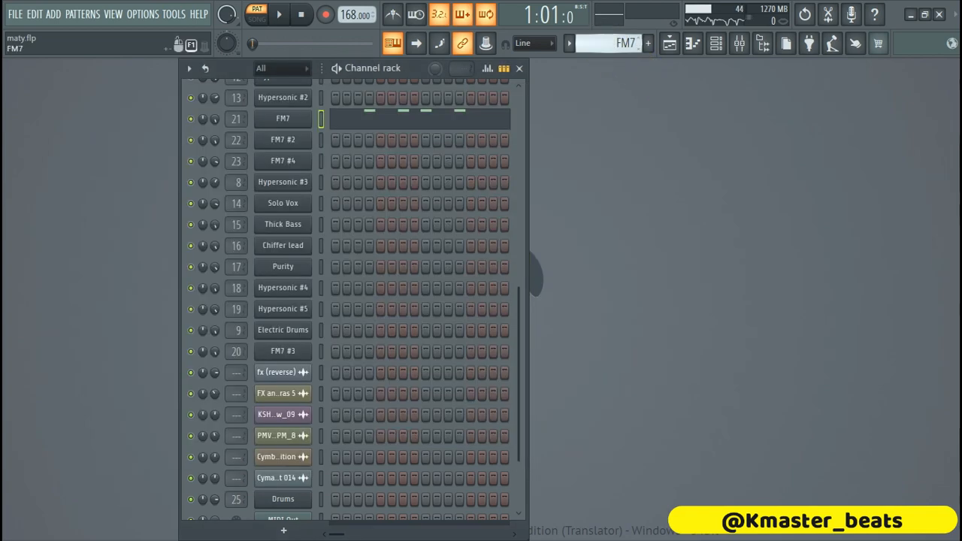
- Select the FM7 #2 pattern and play its notes in the piano roll
{"action": "left_click_drag", "start_coordinate": [602, 42], "coordinate": [602, 47]}
{"action": "left_click", "coordinate": [490, 139]}
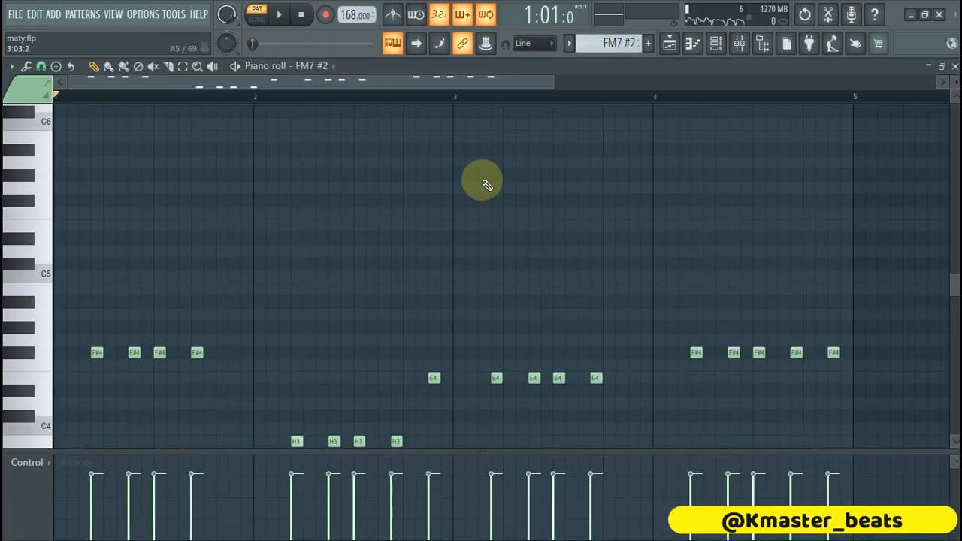
{"action": "key", "text": "space"}
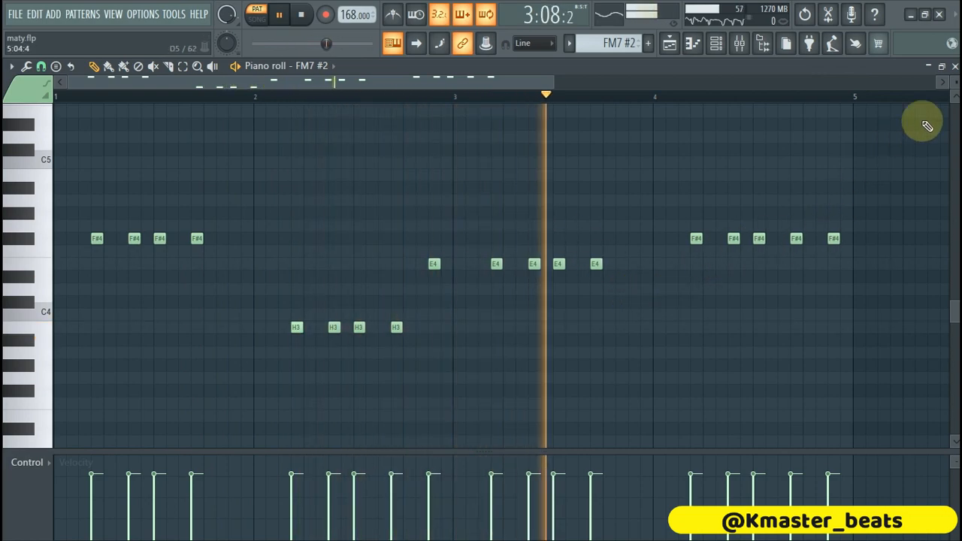
{"action": "key", "text": "space"}
{"action": "left_click", "coordinate": [953, 66]}
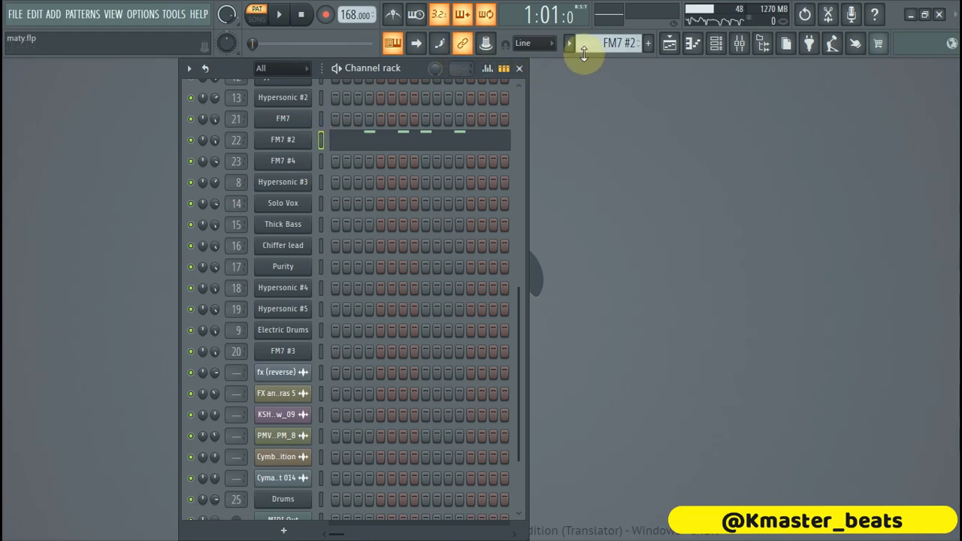
- Play the Hypersonic #3 pattern's notes in the piano roll and check which patch the Hypersonic #3 instrument uses
{"action": "scroll", "coordinate": [609, 44], "scroll_direction": "down", "scroll_amount": 1}
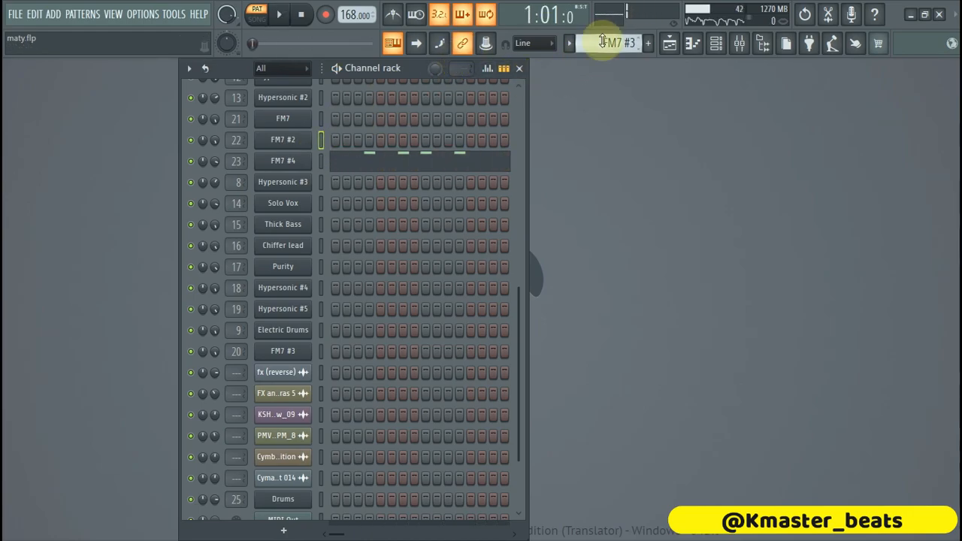
{"action": "scroll", "coordinate": [604, 42], "scroll_direction": "down", "scroll_amount": 1}
{"action": "left_click", "coordinate": [412, 188]}
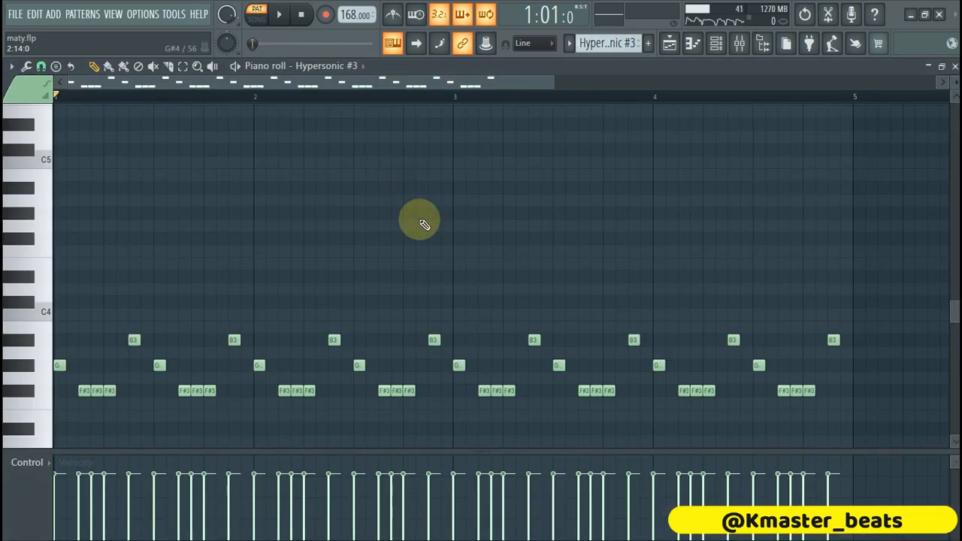
{"action": "key", "text": "space"}
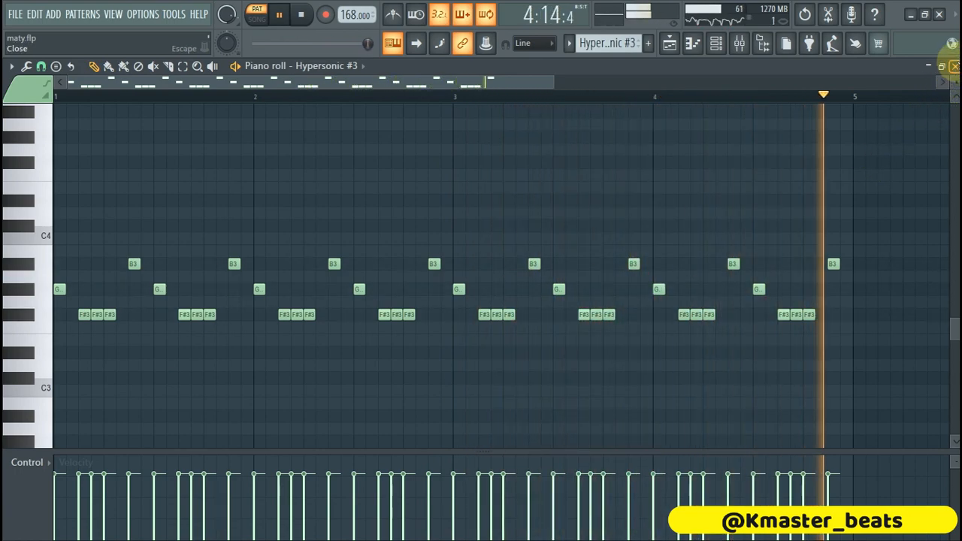
{"action": "key", "text": "space"}
{"action": "left_click", "coordinate": [953, 66]}
{"action": "left_click", "coordinate": [293, 182]}
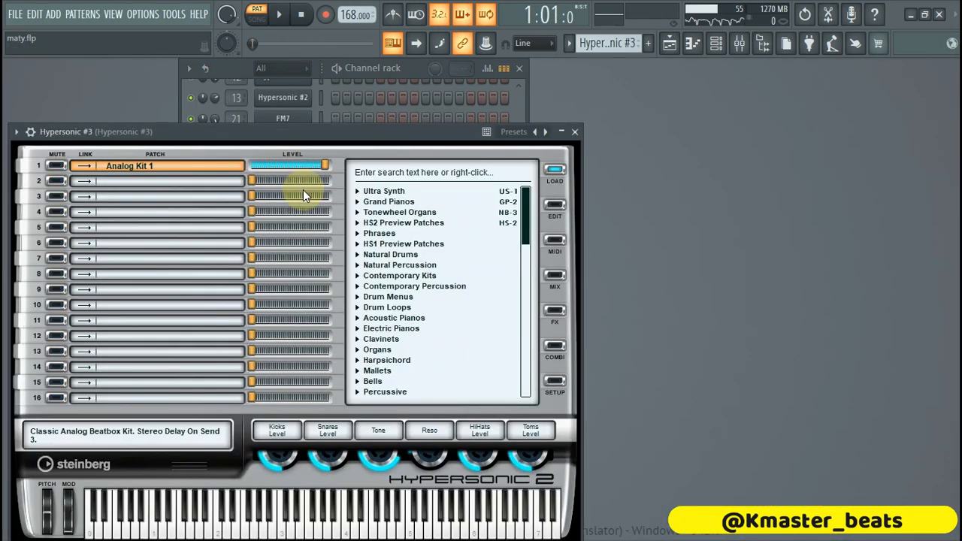
{"action": "left_click", "coordinate": [576, 132]}
- Select the Hyper Canvas pattern and play its Solo Vox notes in the piano roll
{"action": "left_click_drag", "start_coordinate": [600, 46], "coordinate": [599, 39]}
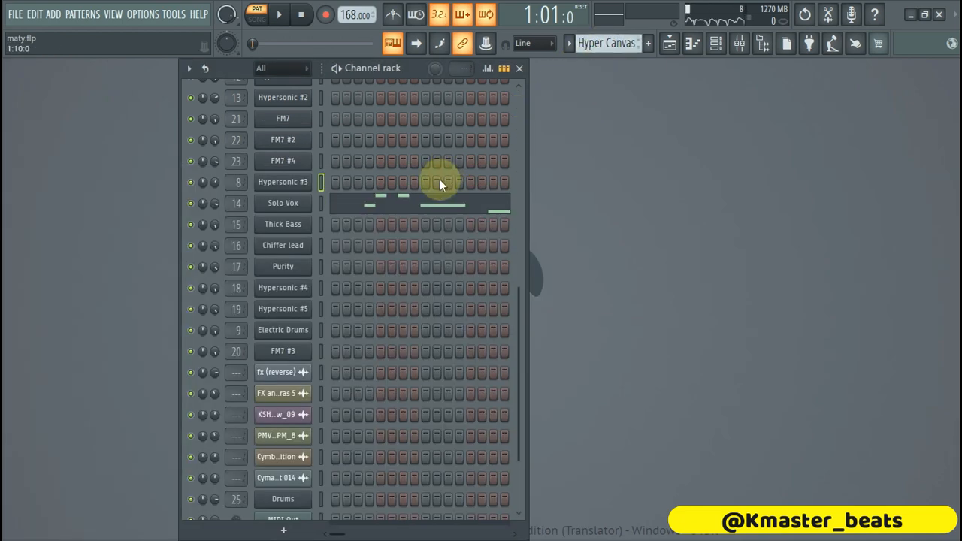
{"action": "left_click", "coordinate": [431, 203]}
{"action": "scroll", "coordinate": [443, 226], "scroll_direction": "down", "scroll_amount": 3}
{"action": "scroll", "coordinate": [458, 247], "scroll_direction": "up", "scroll_amount": 7}
{"action": "key", "text": "space"}
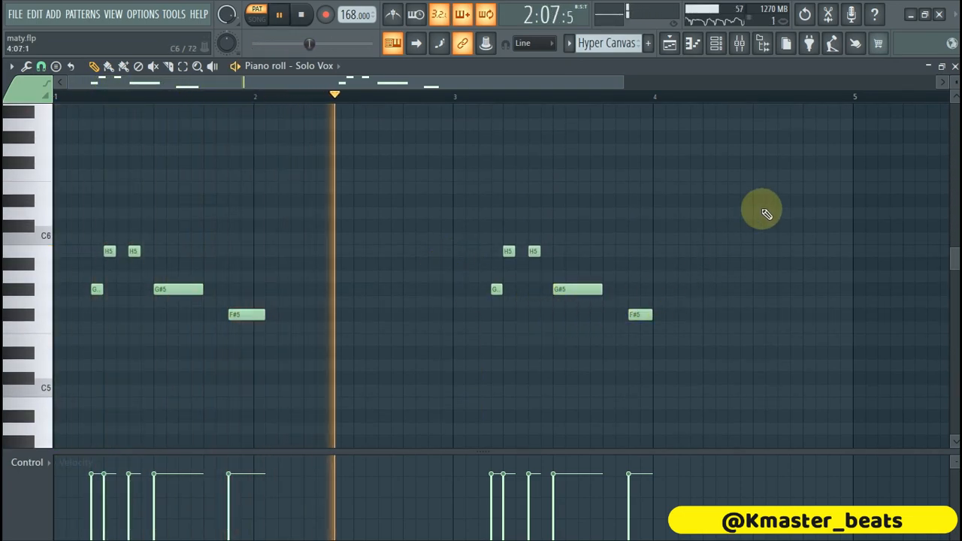
{"action": "key", "text": "space"}
{"action": "left_click", "coordinate": [954, 67]}
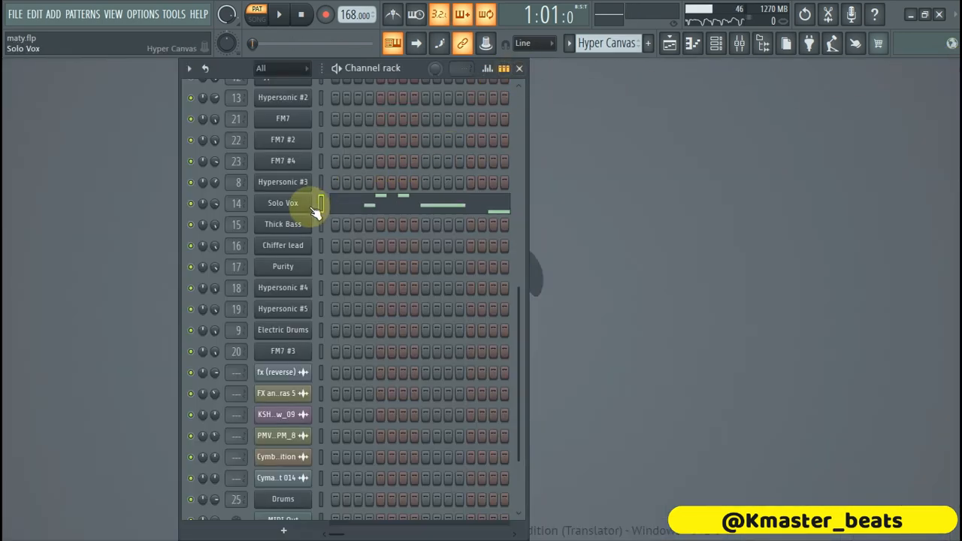
- Open part 01 of the Solo Vox instrument for editing and examine its sound's place in the Synth Lead presets
{"action": "left_click", "coordinate": [307, 208]}
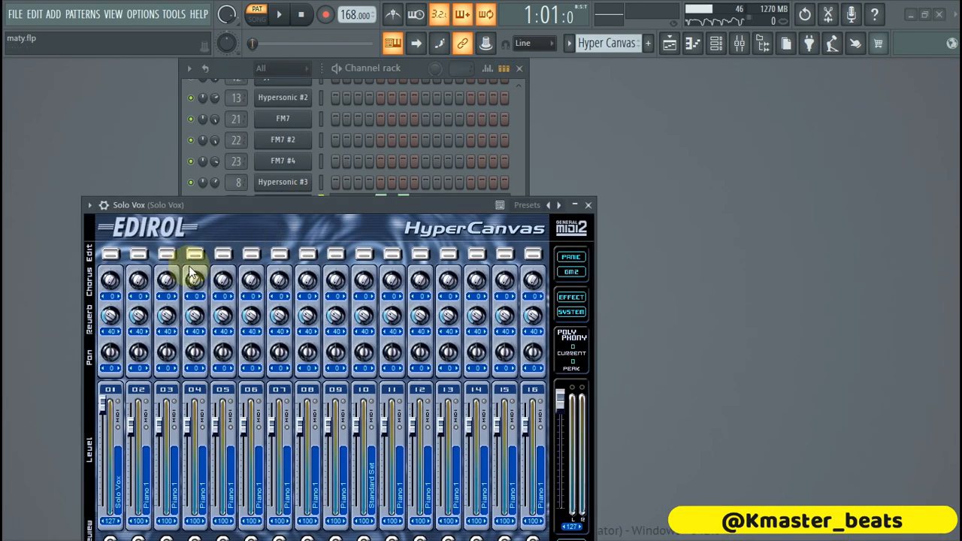
{"action": "left_click", "coordinate": [114, 257]}
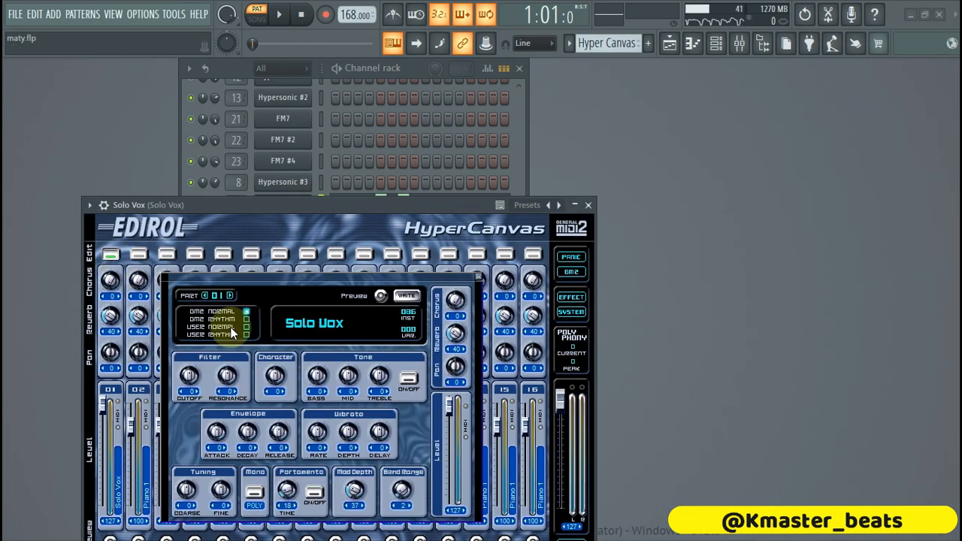
{"action": "left_click", "coordinate": [336, 321]}
{"action": "mouse_move", "coordinate": [425, 336]}
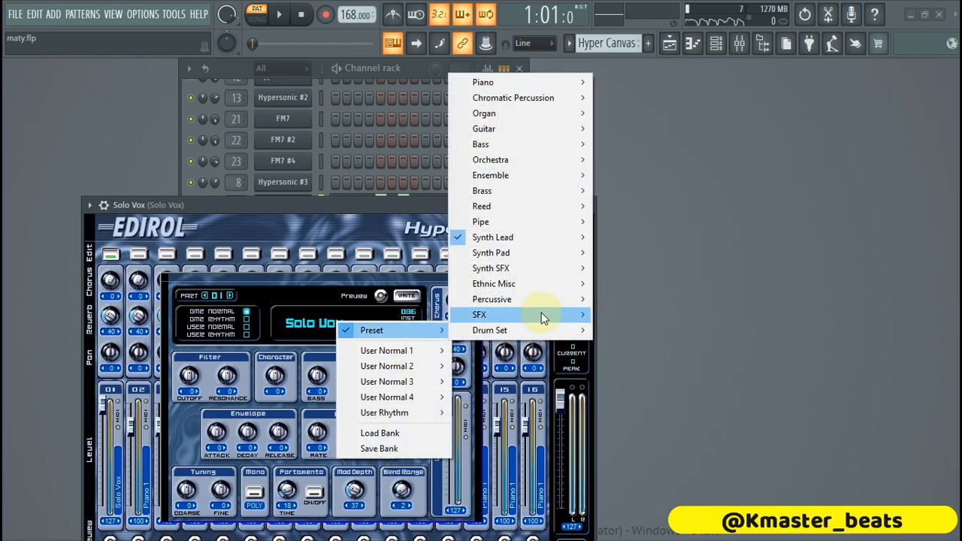
{"action": "mouse_move", "coordinate": [579, 238]}
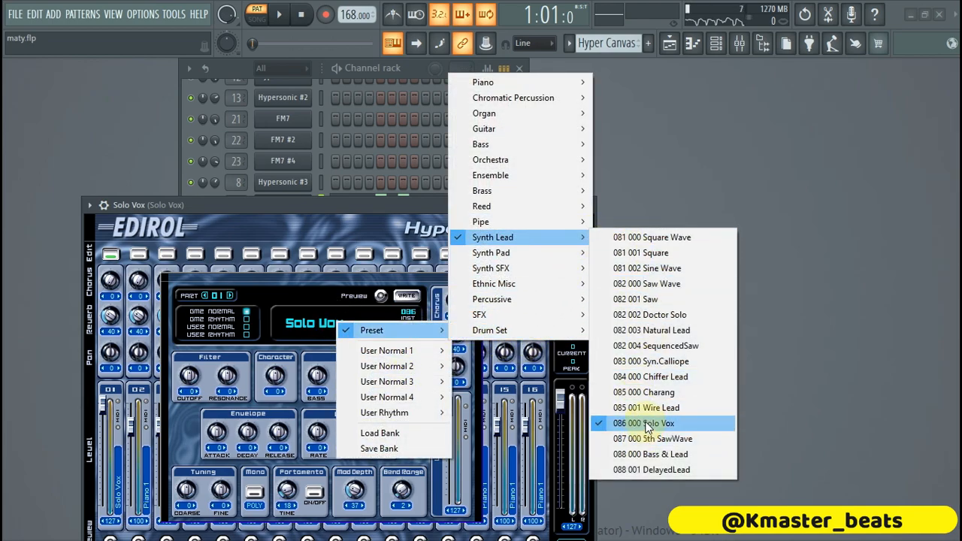
{"action": "left_click", "coordinate": [695, 178]}
- Select the Hyper Canvas #2 pattern and play its Chiffer lead notes in the piano roll
{"action": "left_click_drag", "start_coordinate": [597, 43], "coordinate": [598, 57]}
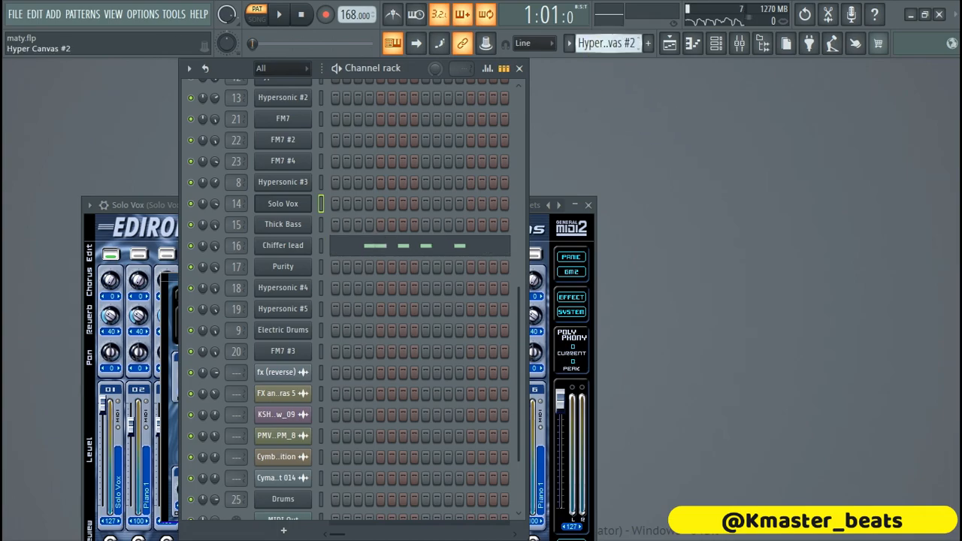
{"action": "left_click", "coordinate": [430, 239]}
{"action": "key", "text": "space"}
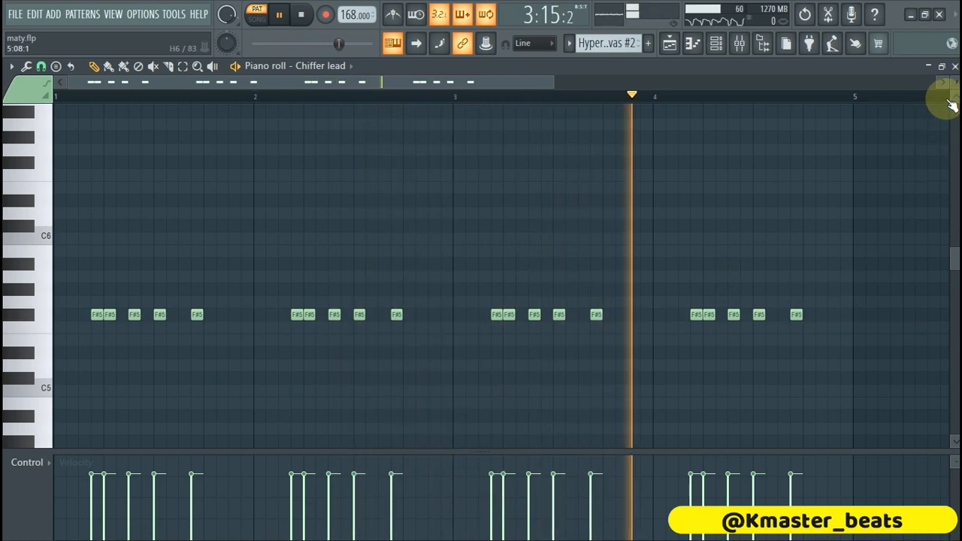
{"action": "key", "text": "space"}
{"action": "left_click", "coordinate": [955, 67]}
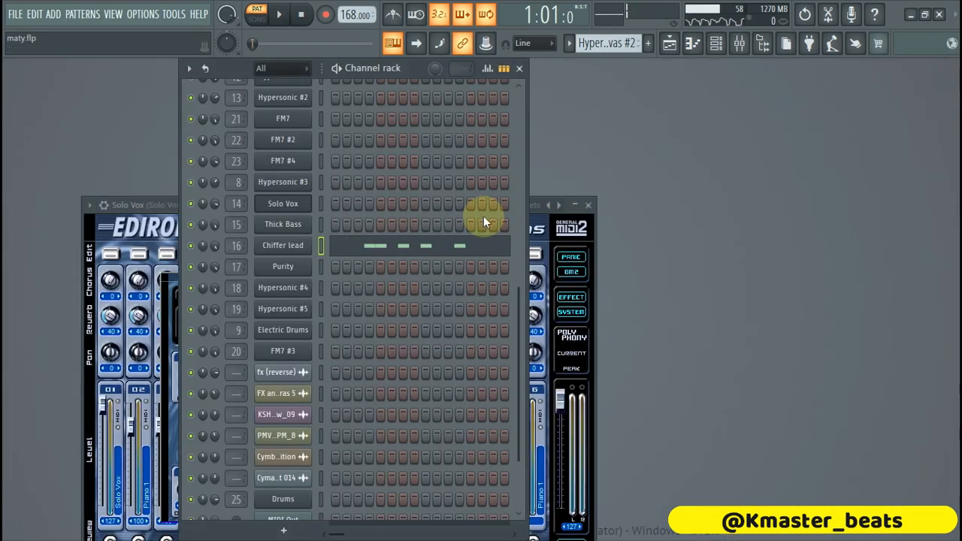
- Open part 01 of the Chiffer lead instrument and pick 084 000 Chiffer Lead from the Synth Lead presets
{"action": "left_click", "coordinate": [286, 246]}
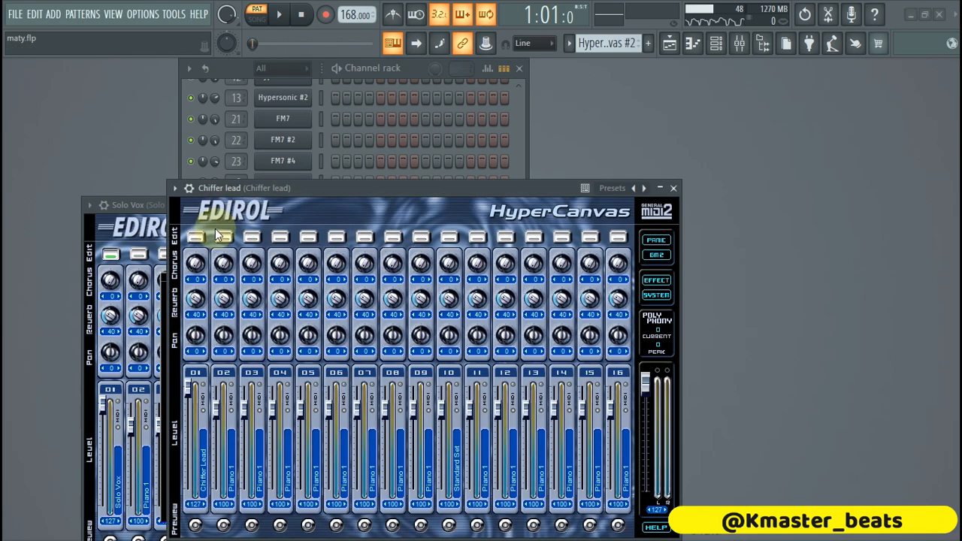
{"action": "left_click", "coordinate": [195, 239]}
{"action": "left_click", "coordinate": [411, 308]}
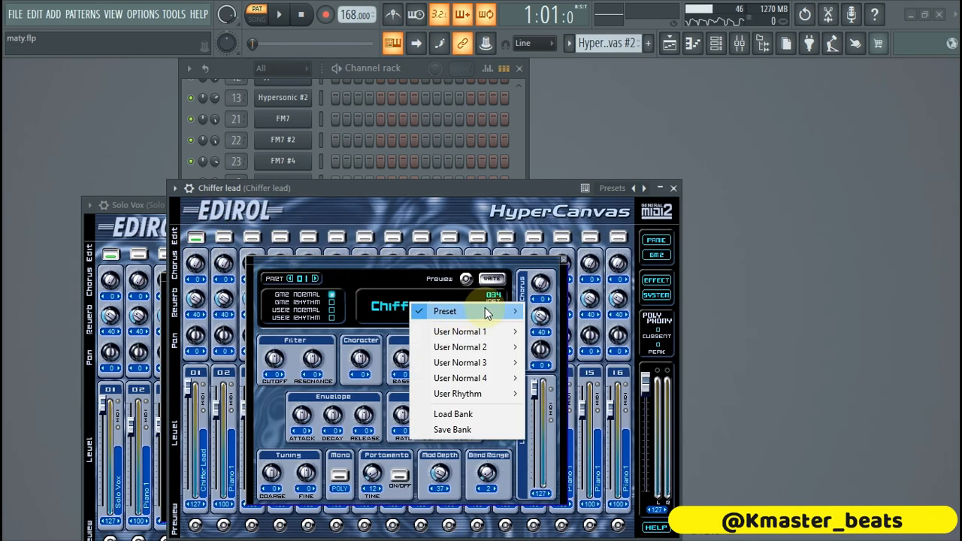
{"action": "mouse_move", "coordinate": [517, 315]}
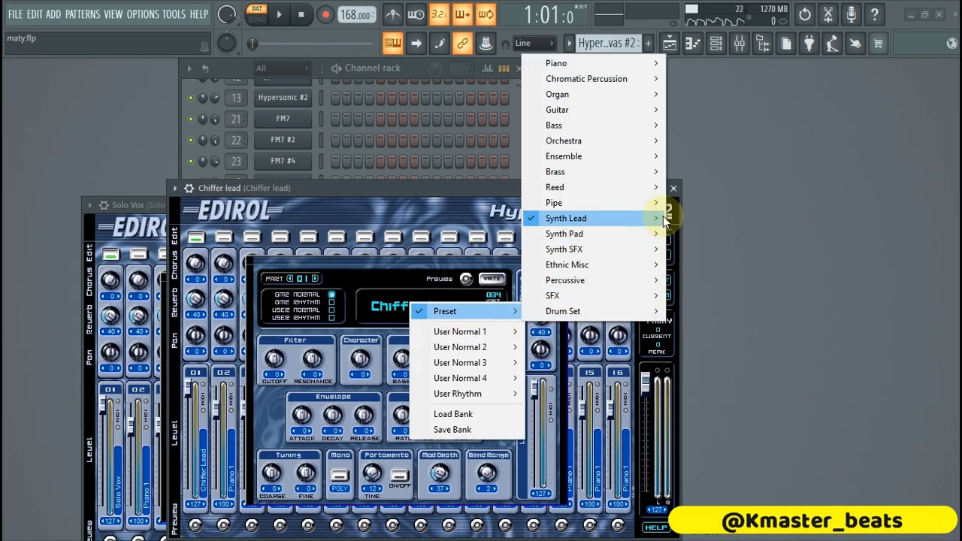
{"action": "mouse_move", "coordinate": [658, 218]}
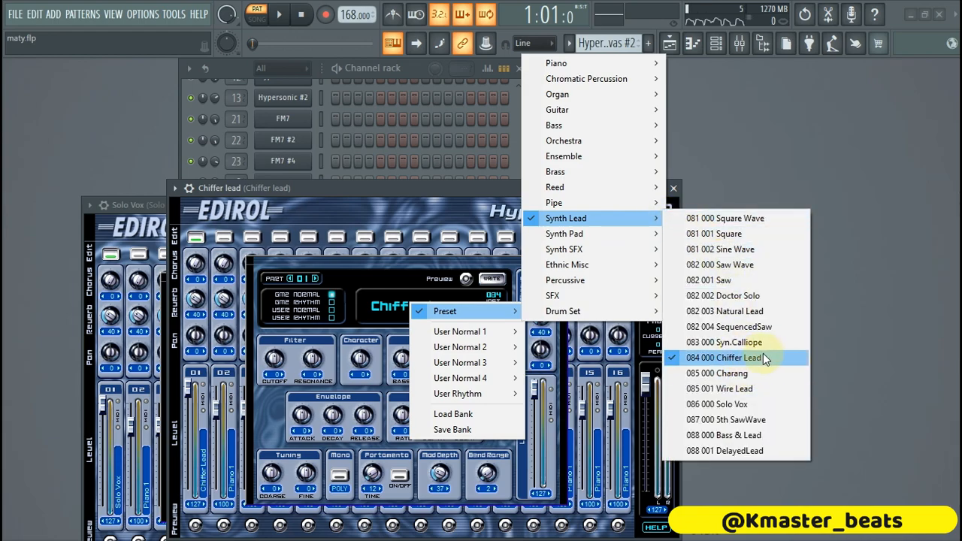
{"action": "left_click", "coordinate": [761, 358]}
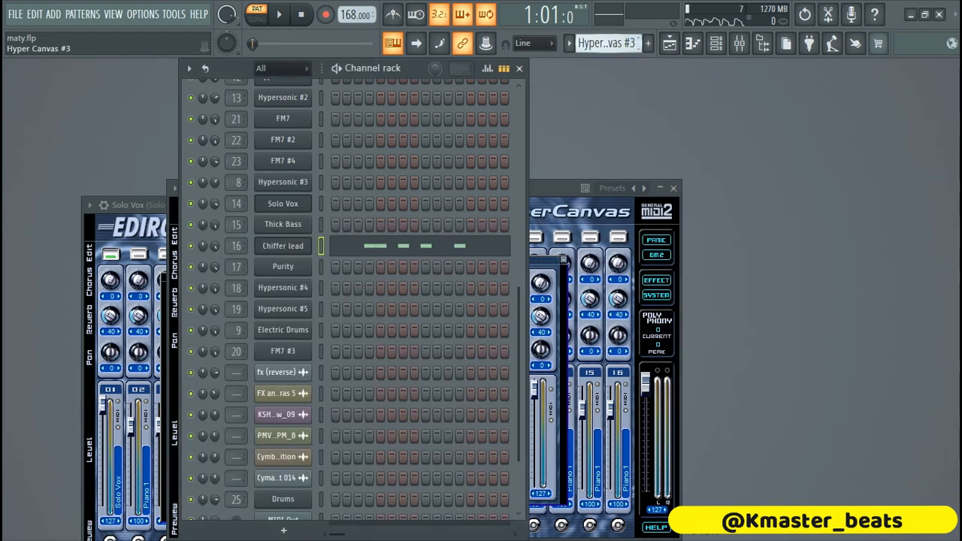
- Select the Purity pattern and play its notes in the piano roll
{"action": "key", "text": "KP_Add"}
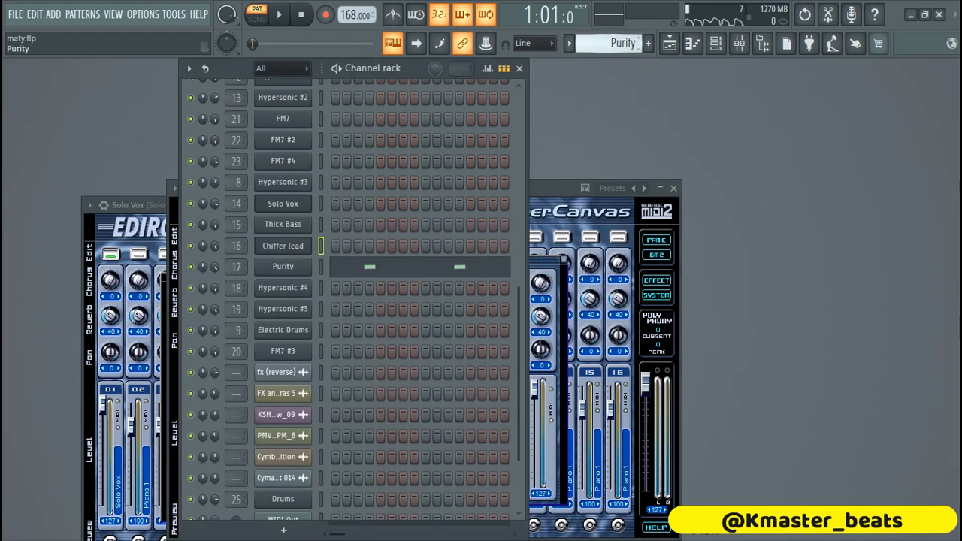
{"action": "left_click", "coordinate": [407, 286]}
{"action": "key", "text": "space"}
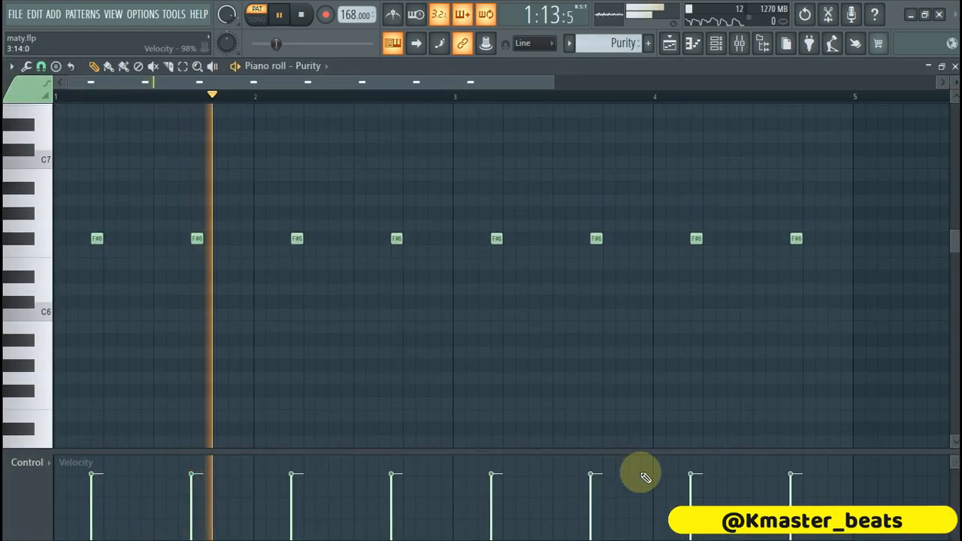
{"action": "key", "text": "space"}
{"action": "left_click", "coordinate": [955, 66]}
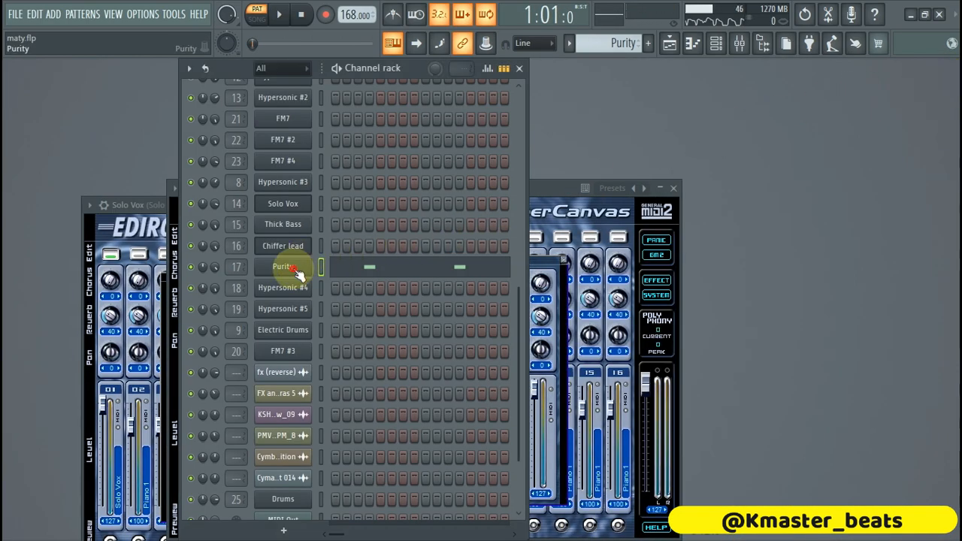
- Open the Purity instrument and check which preset and category are selected
{"action": "left_click", "coordinate": [293, 269]}
{"action": "left_click_drag", "start_coordinate": [283, 134], "coordinate": [379, 97]}
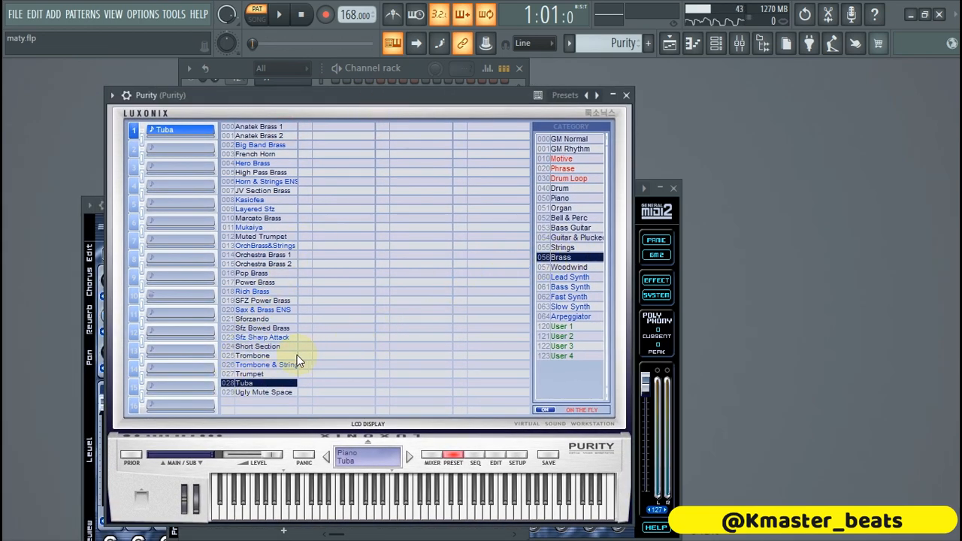
{"action": "left_click", "coordinate": [626, 95]}
- Select the slide pattern and show its Hypersonic #4 notes in the piano roll
{"action": "left_click_drag", "start_coordinate": [610, 43], "coordinate": [609, 58]}
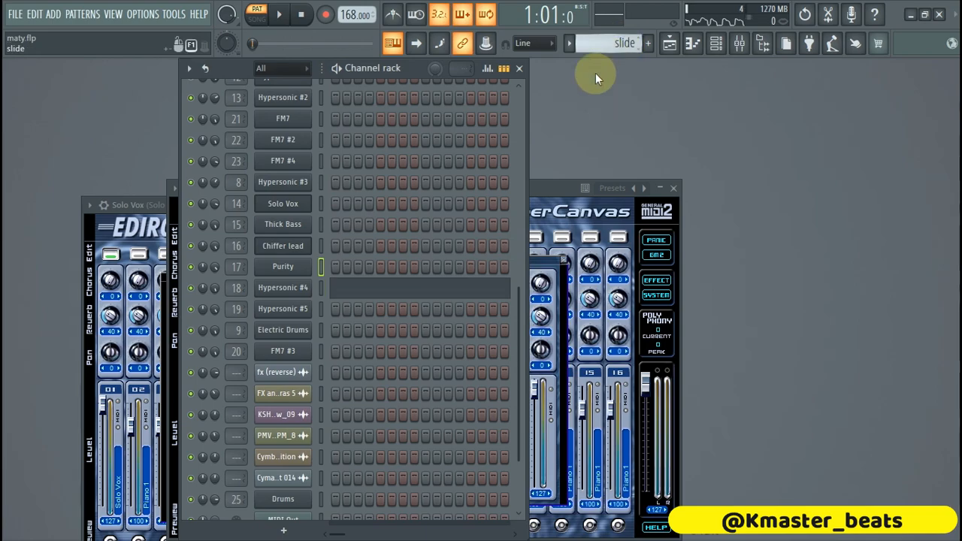
{"action": "left_click", "coordinate": [386, 293]}
{"action": "scroll", "coordinate": [402, 304], "scroll_direction": "down", "scroll_amount": 8}
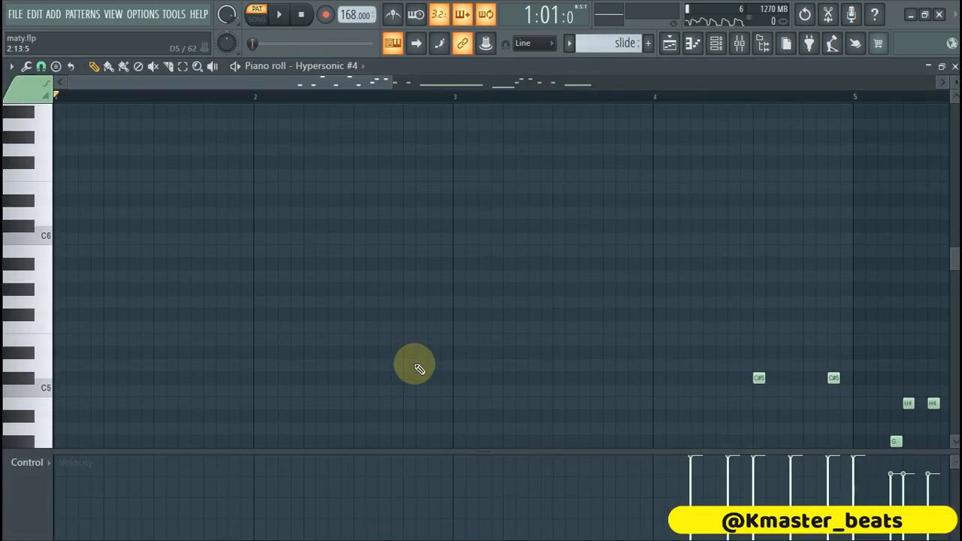
{"action": "left_click", "coordinate": [359, 76]}
{"action": "left_click", "coordinate": [257, 84]}
{"action": "left_click_drag", "start_coordinate": [258, 83], "coordinate": [545, 164]}
- Play the slide pattern through in the piano roll and check which patch the Hypersonic #4 instrument uses
{"action": "key", "text": "space"}
{"action": "scroll", "coordinate": [541, 169], "scroll_direction": "up", "scroll_amount": 2}
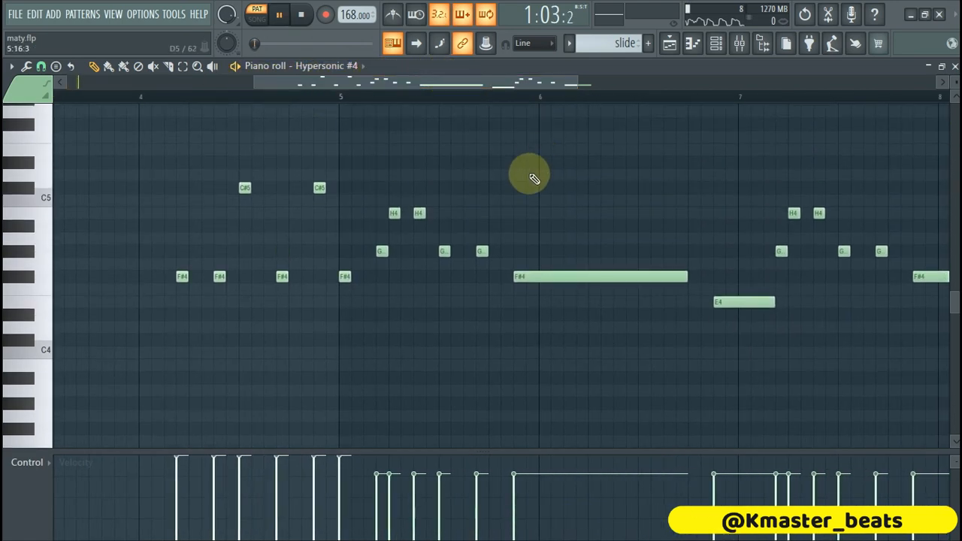
{"action": "left_click_drag", "start_coordinate": [252, 83], "coordinate": [188, 81]}
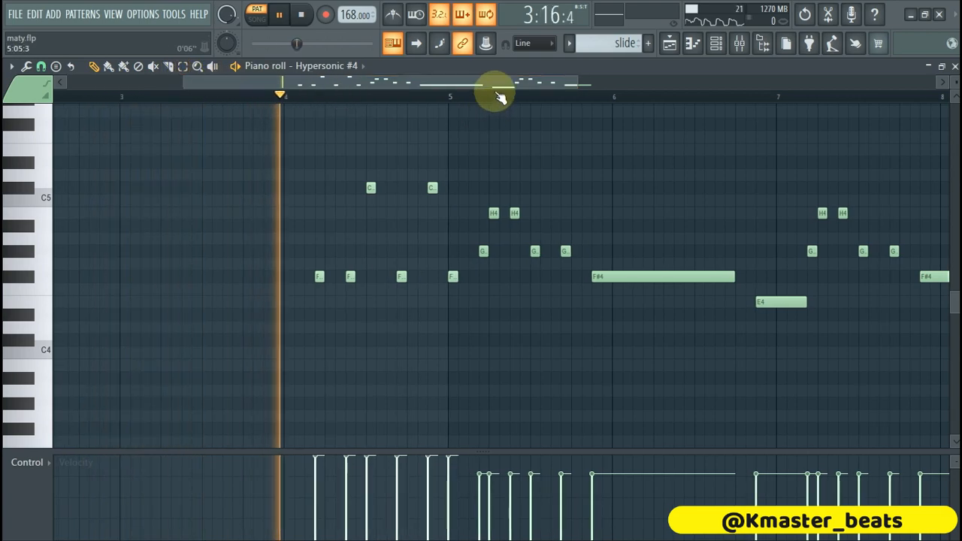
{"action": "left_click_drag", "start_coordinate": [485, 77], "coordinate": [598, 86]}
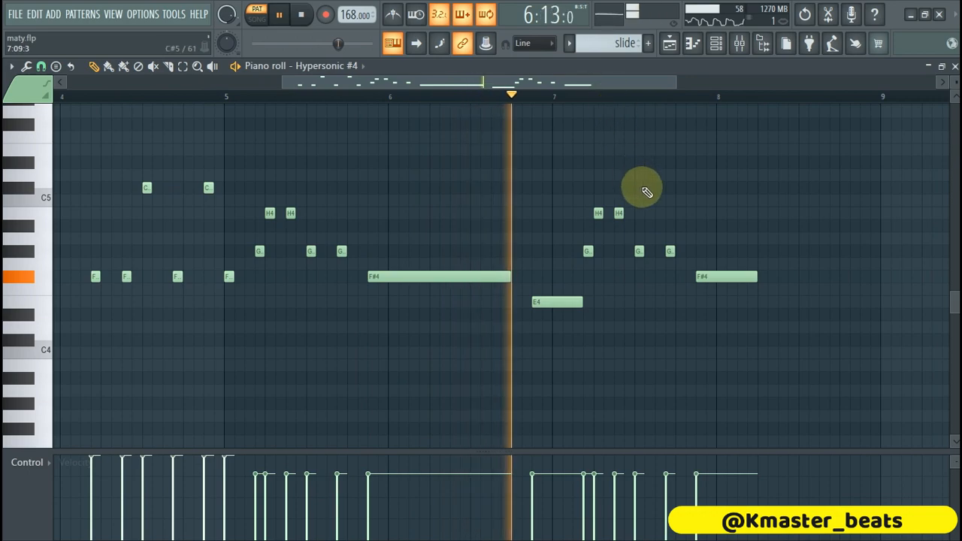
{"action": "left_click", "coordinate": [954, 68]}
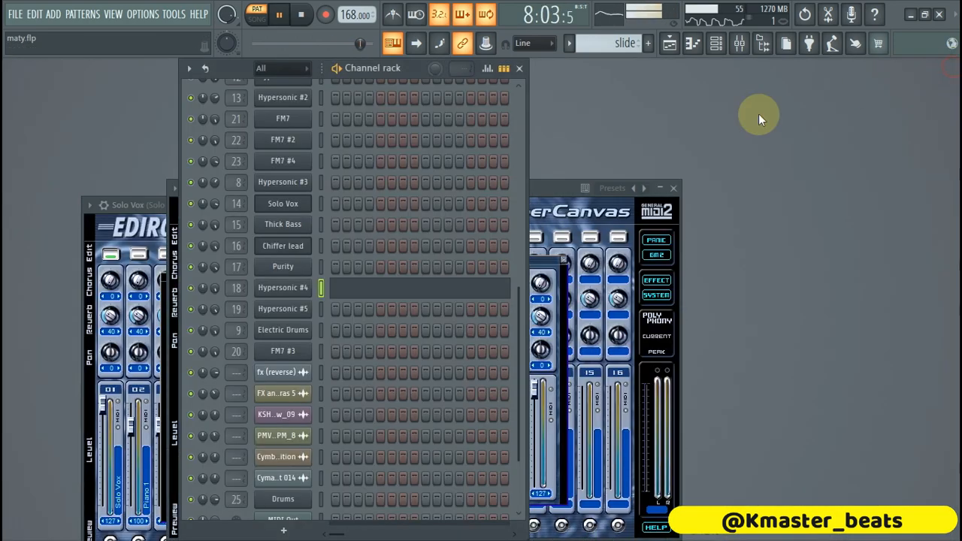
{"action": "key", "text": "space"}
{"action": "left_click", "coordinate": [289, 289]}
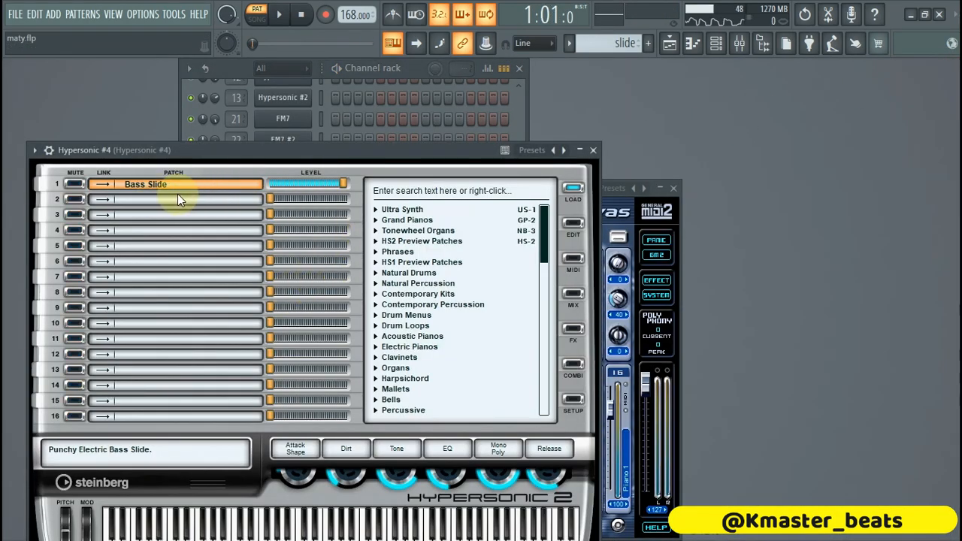
{"action": "left_click", "coordinate": [593, 150]}
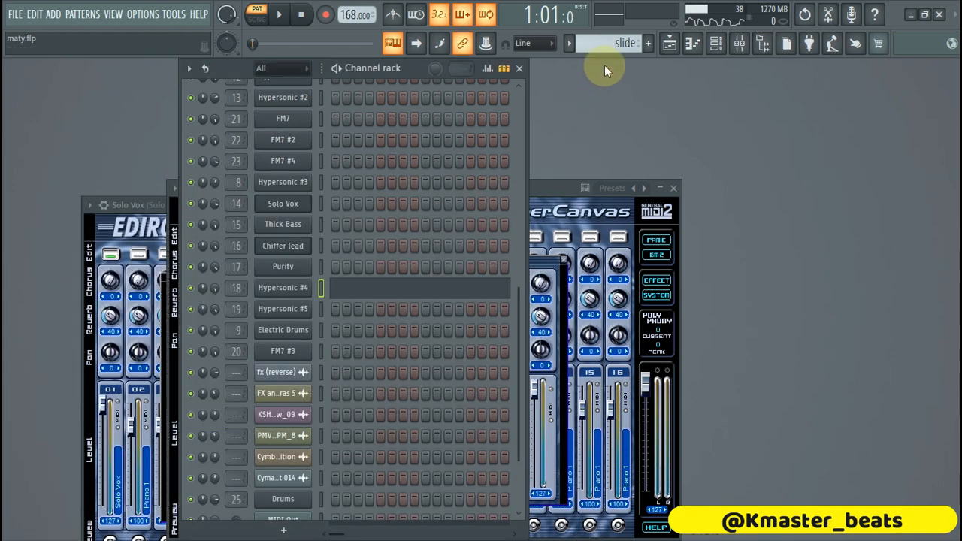
- Play the slide #2 pattern's Hypersonic #4 notes in the piano roll
{"action": "left_click", "coordinate": [401, 292]}
{"action": "key", "text": "space"}
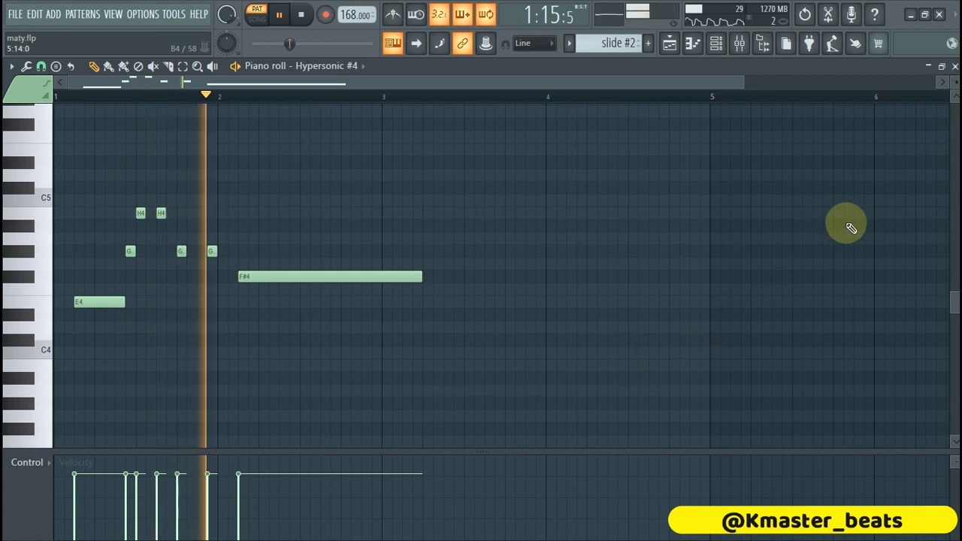
{"action": "left_click", "coordinate": [955, 66]}
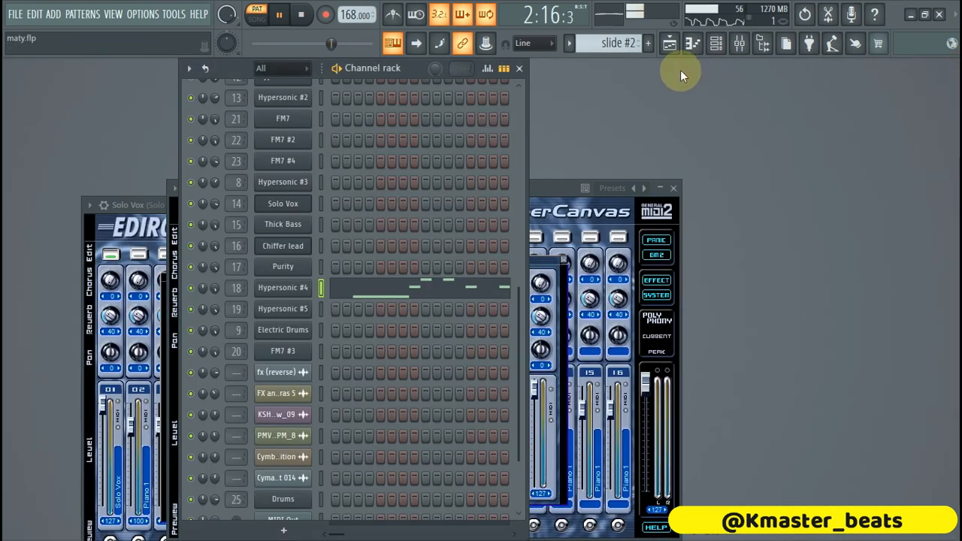
- Select the whee pattern and play its Untitled project - 2021-Aug-30_4 notes in the piano roll
{"action": "left_click", "coordinate": [616, 44]}
{"action": "scroll", "coordinate": [521, 333], "scroll_direction": "down", "scroll_amount": 1}
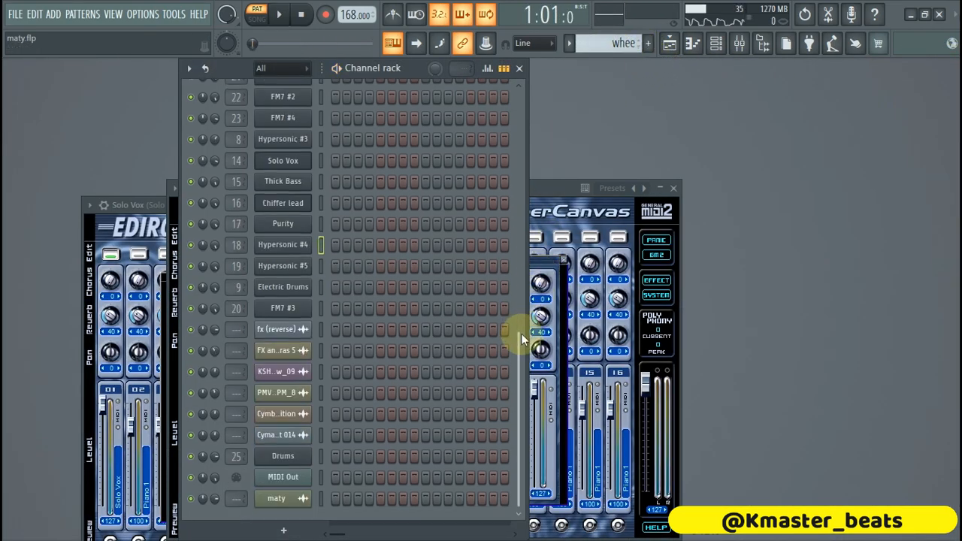
{"action": "scroll", "coordinate": [521, 341], "scroll_direction": "up", "scroll_amount": 4}
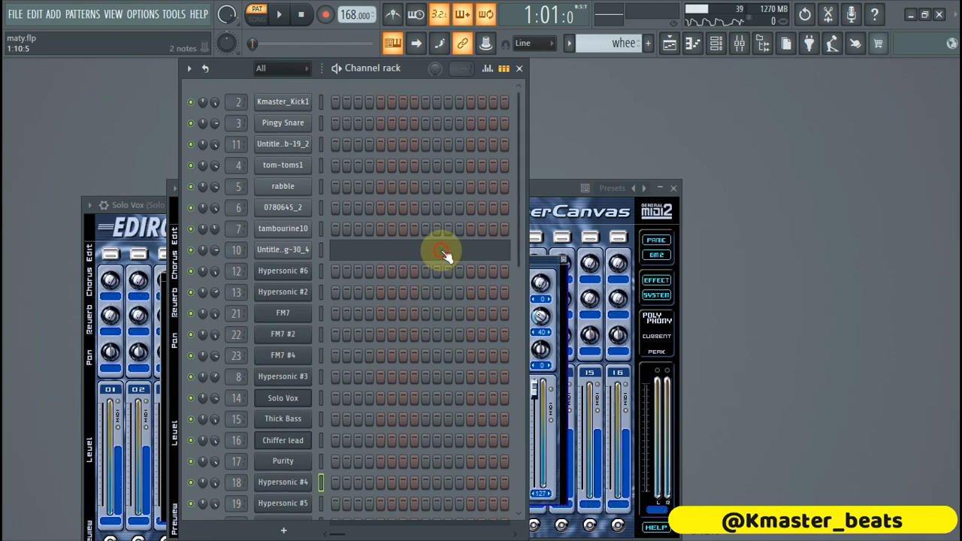
{"action": "left_click", "coordinate": [440, 251]}
{"action": "key", "text": "space"}
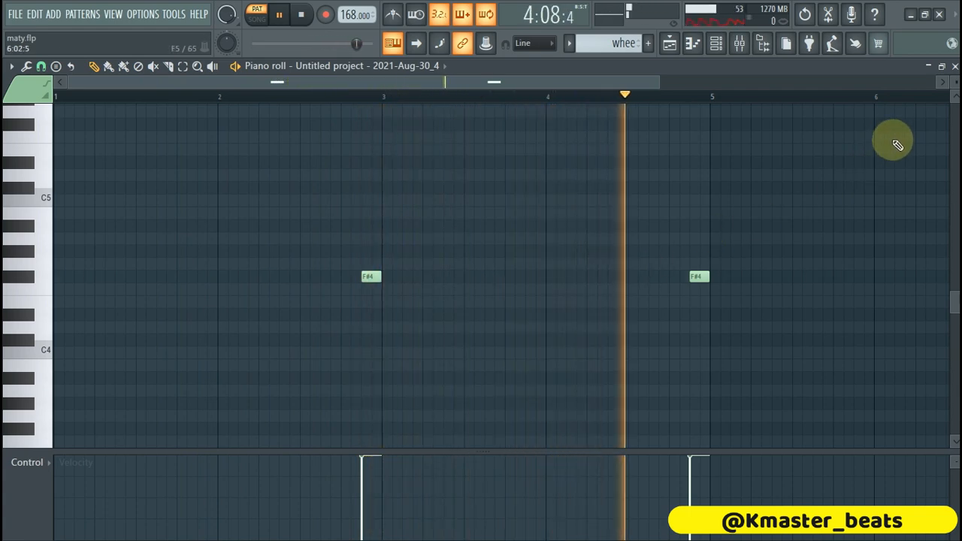
{"action": "key", "text": "space"}
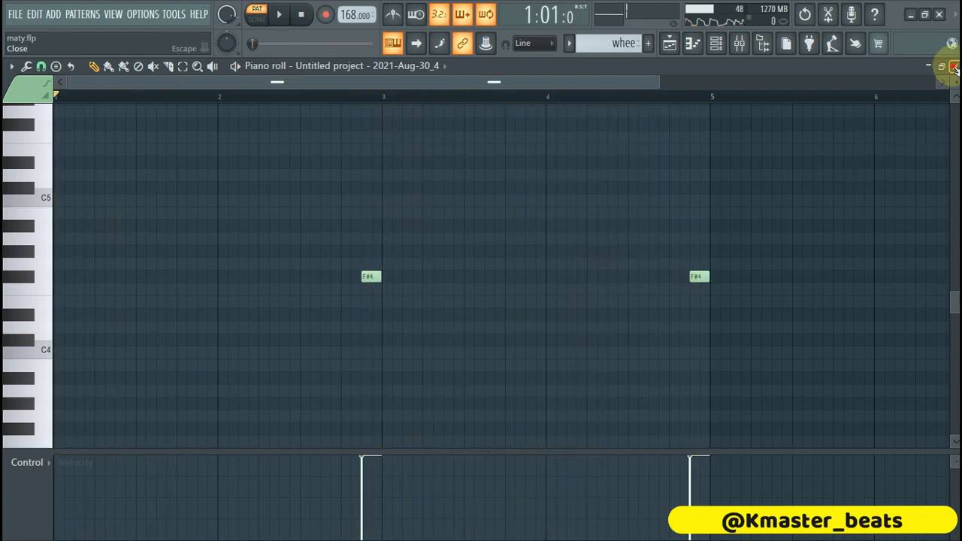
{"action": "left_click", "coordinate": [954, 67]}
- Play the tri 2 saw lo pattern's Hypersonic #5 notes in the piano roll and check which patch the instrument uses
{"action": "left_click_drag", "start_coordinate": [601, 42], "coordinate": [600, 51]}
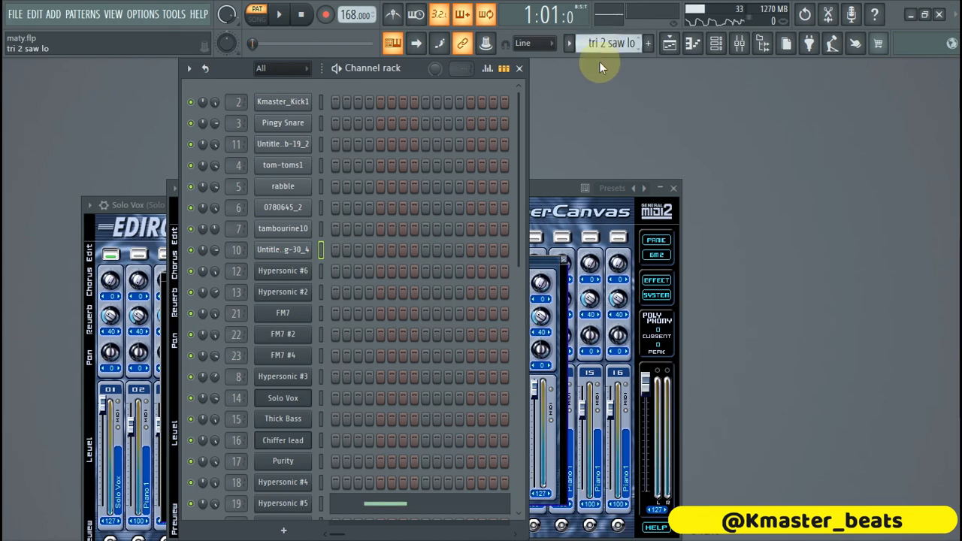
{"action": "scroll", "coordinate": [432, 346], "scroll_direction": "down", "scroll_amount": 4}
{"action": "left_click", "coordinate": [440, 264]}
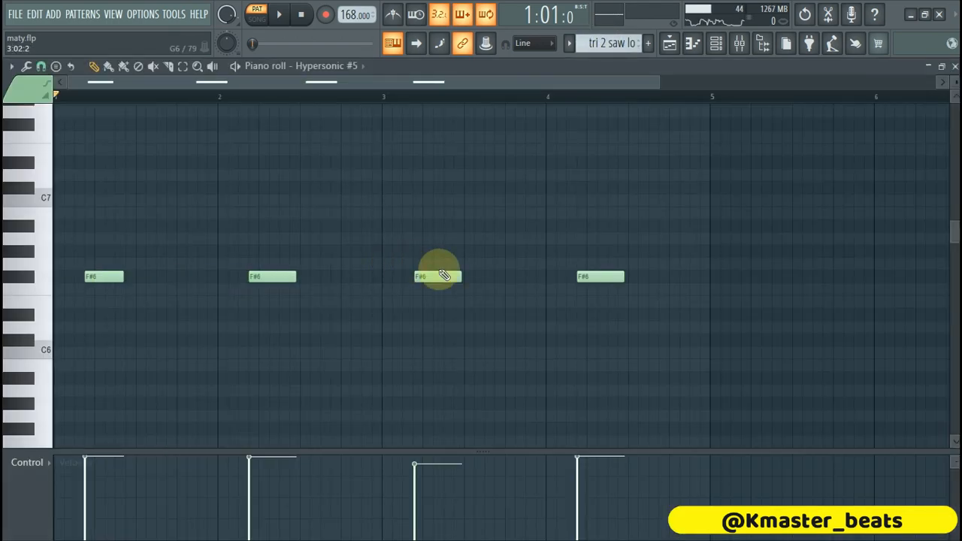
{"action": "key", "text": "space"}
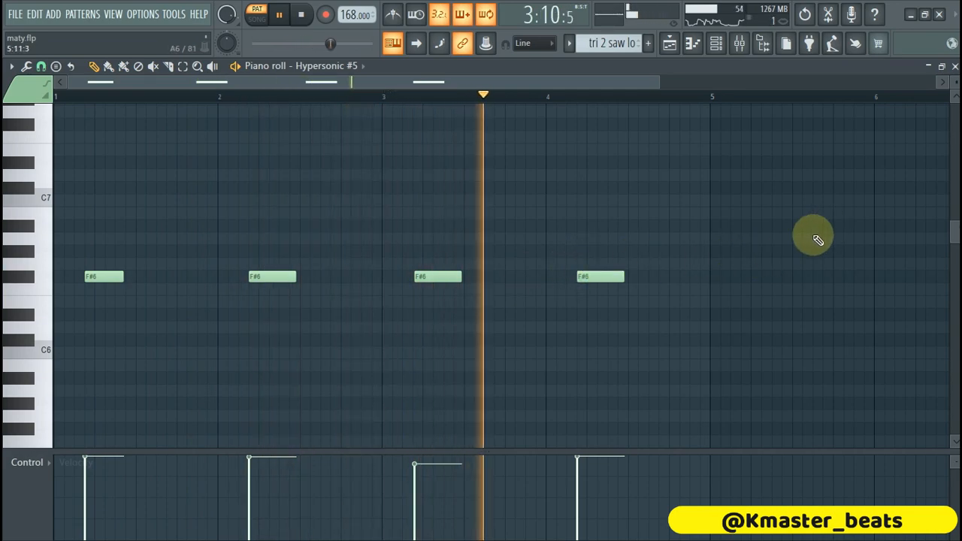
{"action": "key", "text": "space"}
{"action": "left_click", "coordinate": [954, 67]}
{"action": "left_click", "coordinate": [312, 269]}
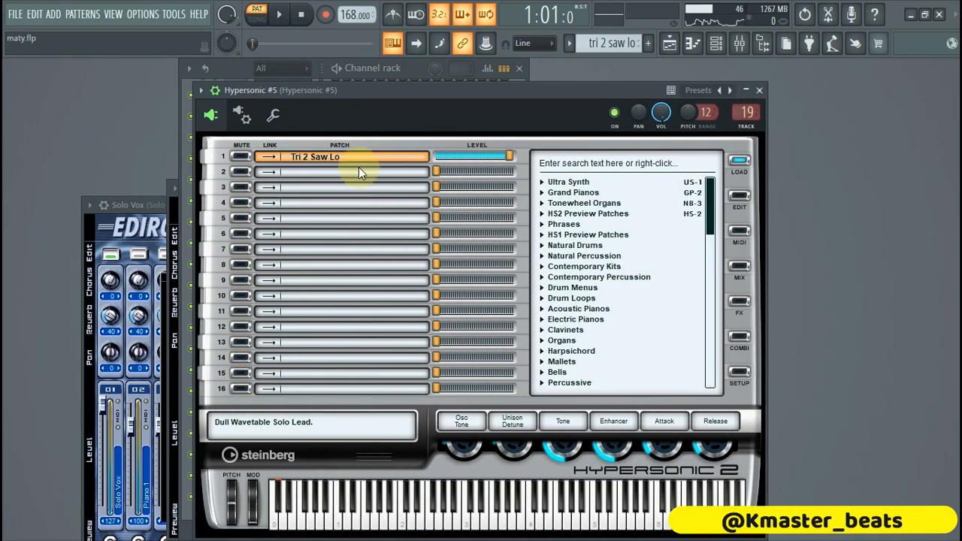
{"action": "left_click", "coordinate": [762, 90]}
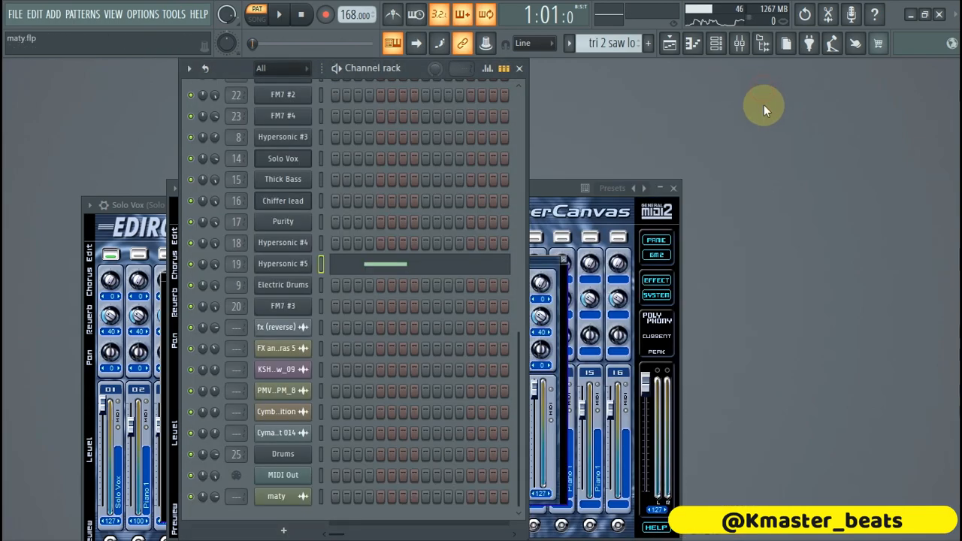
- Select the drums pattern and show all its MIDI Out percussion notes in the piano roll
{"action": "key", "text": "KP_Add"}
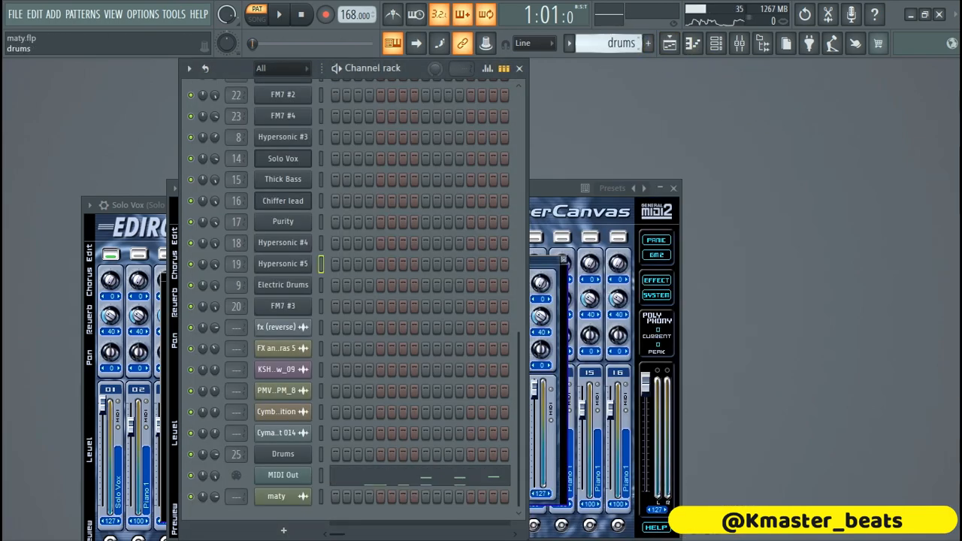
{"action": "left_click", "coordinate": [423, 481]}
{"action": "scroll", "coordinate": [427, 452], "scroll_direction": "down", "scroll_amount": 5}
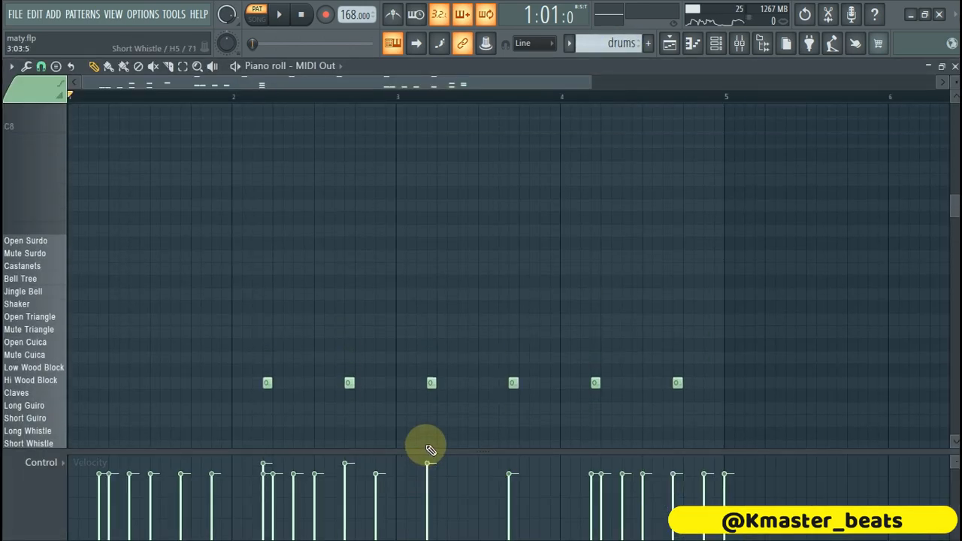
{"action": "scroll", "coordinate": [432, 428], "scroll_direction": "up", "scroll_amount": 5}
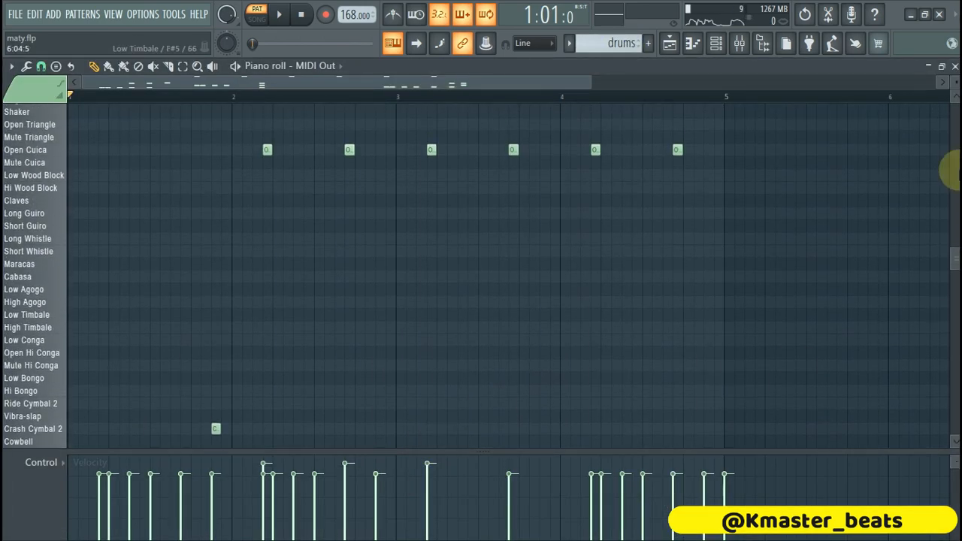
{"action": "left_click_drag", "start_coordinate": [956, 79], "coordinate": [956, 117]}
{"action": "scroll", "coordinate": [899, 162], "scroll_direction": "down", "scroll_amount": 2}
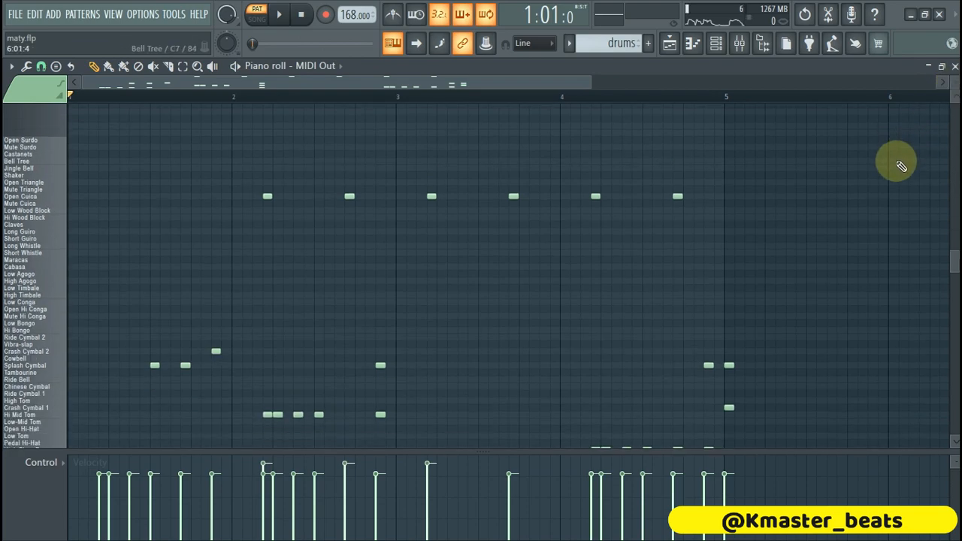
{"action": "scroll", "coordinate": [887, 177], "scroll_direction": "down", "scroll_amount": 3}
- Play the drums pattern through in the piano roll, then close the piano roll
{"action": "key", "text": "space"}
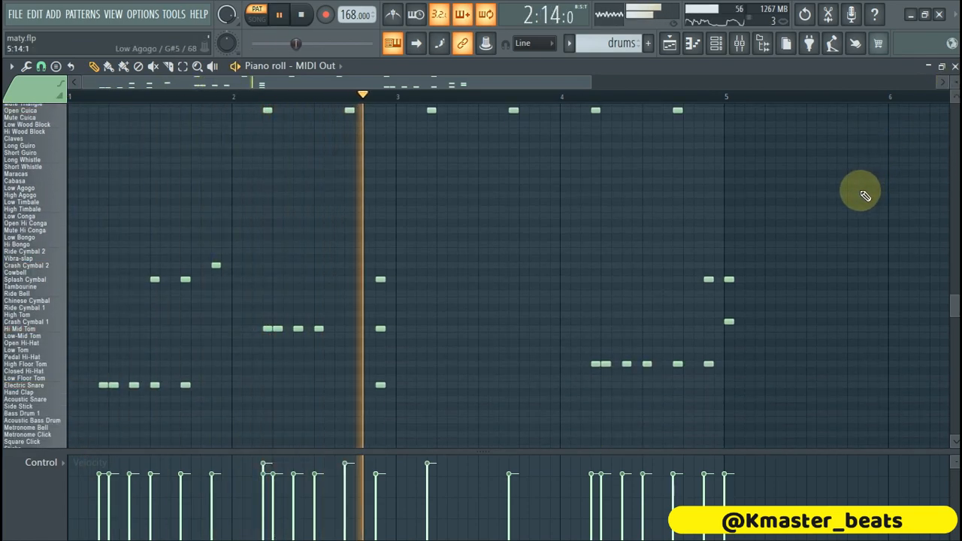
{"action": "scroll", "coordinate": [861, 194], "scroll_direction": "up", "scroll_amount": 1}
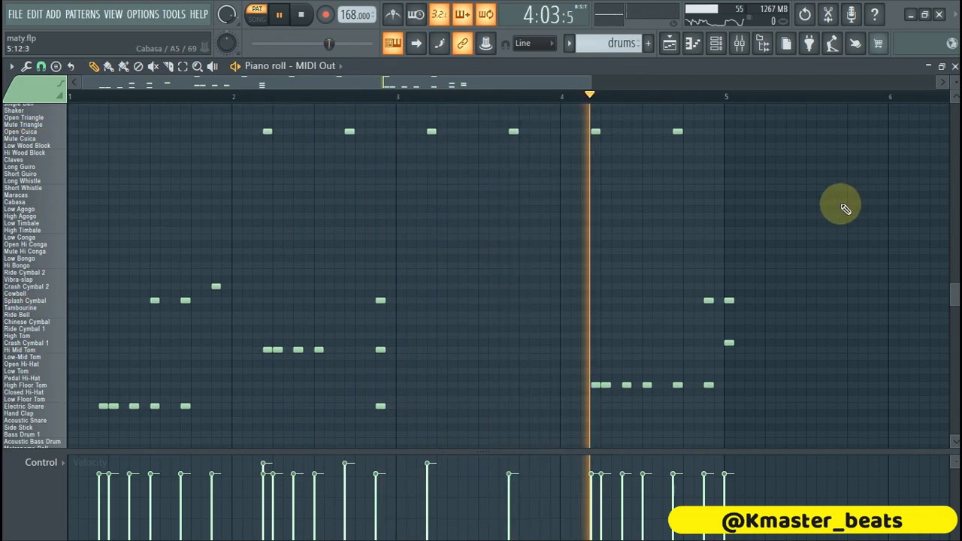
{"action": "key", "text": "space"}
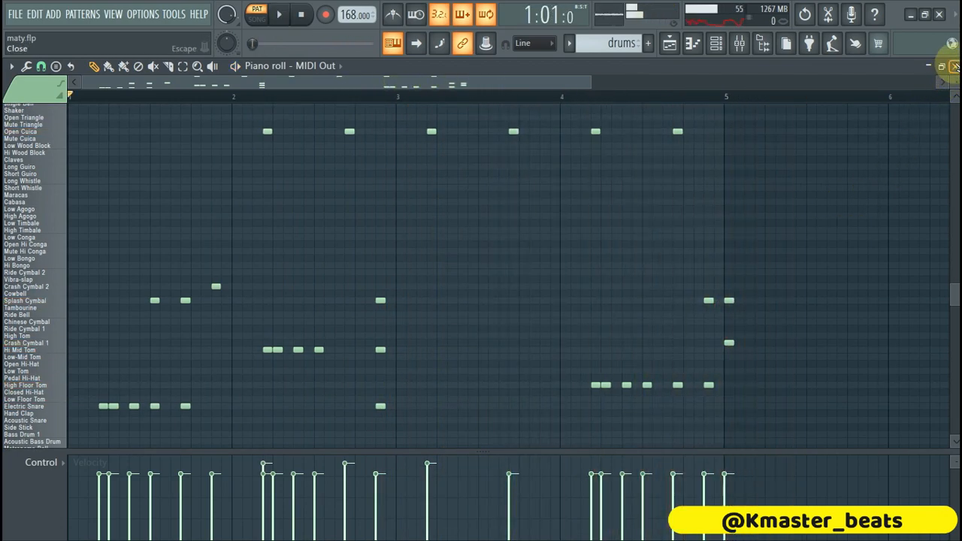
{"action": "left_click", "coordinate": [955, 67]}
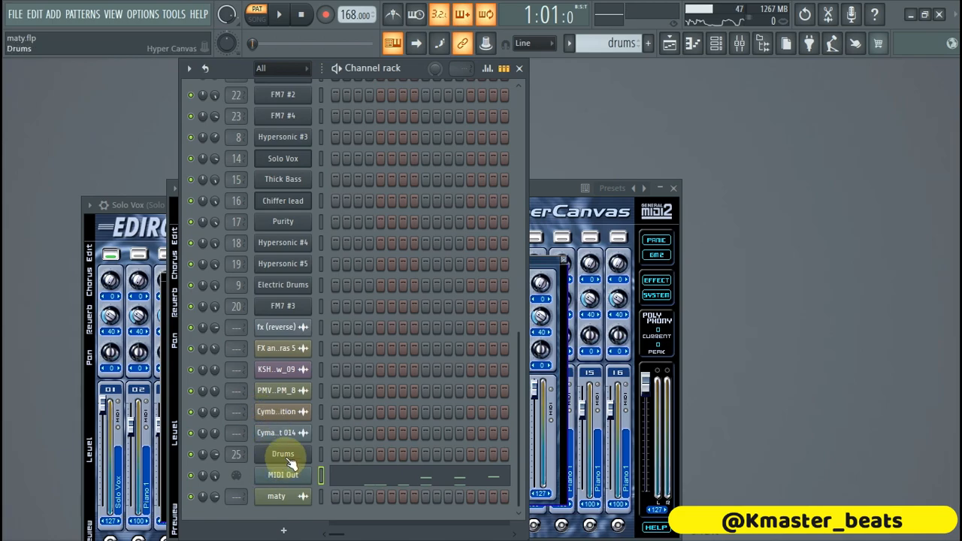
- Open the Drums HyperCanvas instrument and check which drum set preset part 10 uses
{"action": "left_click", "coordinate": [285, 455]}
{"action": "left_click", "coordinate": [88, 197]}
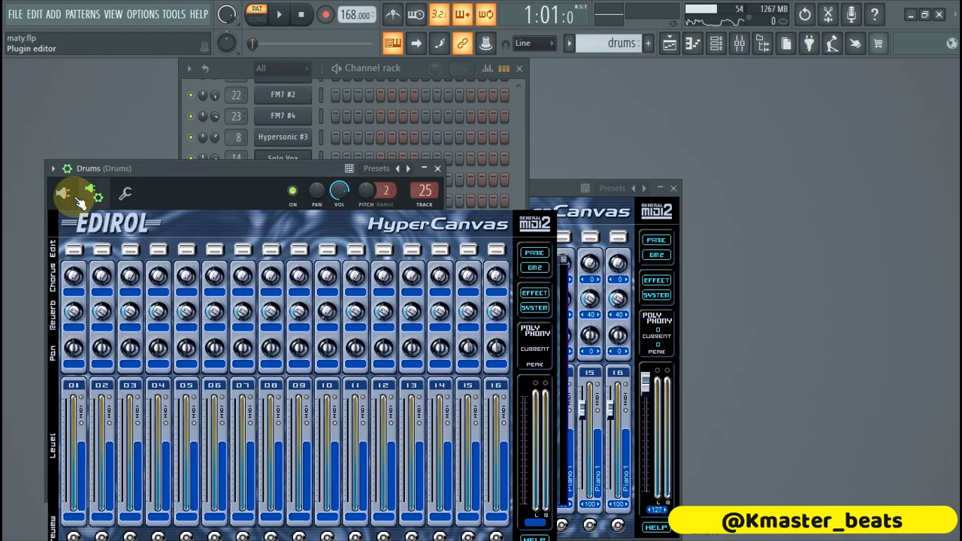
{"action": "left_click", "coordinate": [327, 251]}
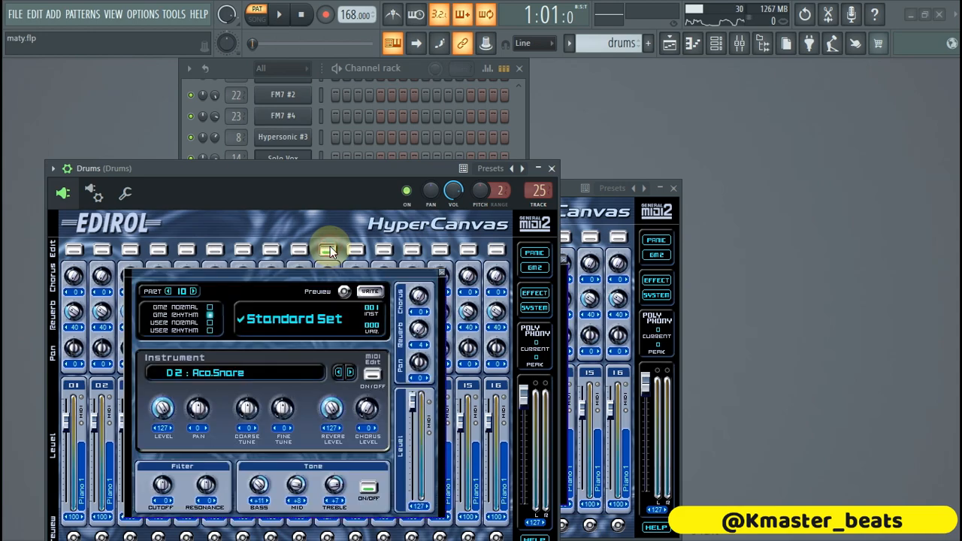
{"action": "left_click", "coordinate": [315, 320]}
{"action": "mouse_move", "coordinate": [406, 326]}
{"action": "mouse_move", "coordinate": [565, 328]}
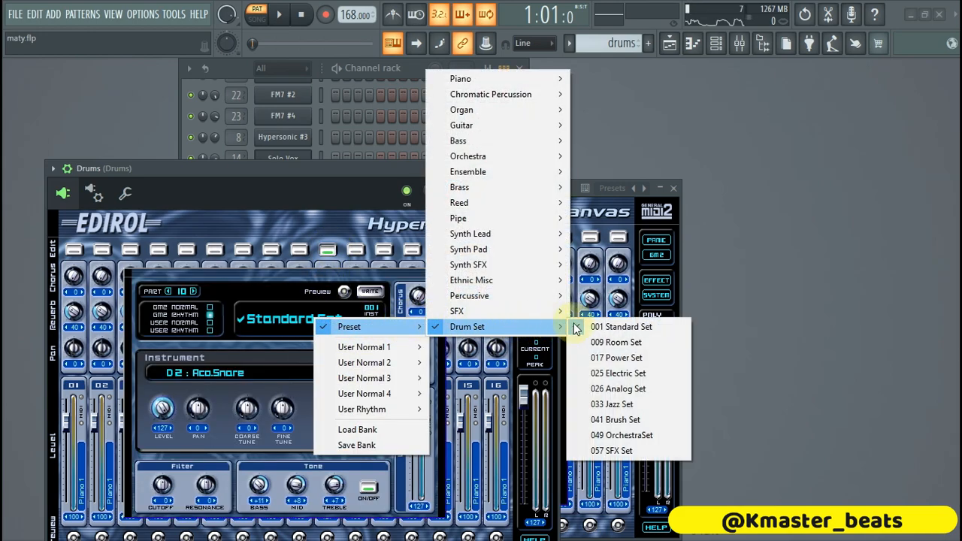
{"action": "left_click", "coordinate": [768, 155]}
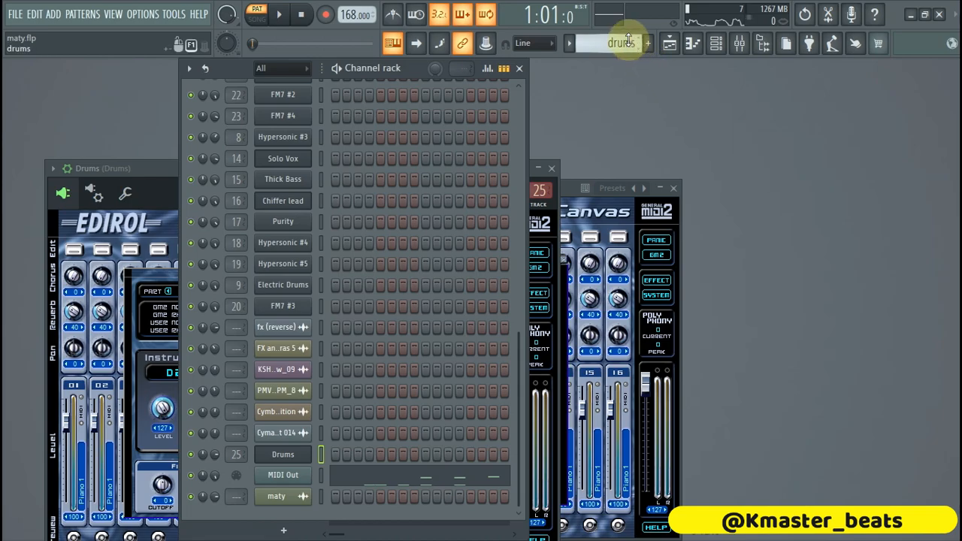
- Select the j lr pattern and show its Hypersonic #6 notes in the piano roll
{"action": "scroll", "coordinate": [628, 39], "scroll_direction": "down", "scroll_amount": 1}
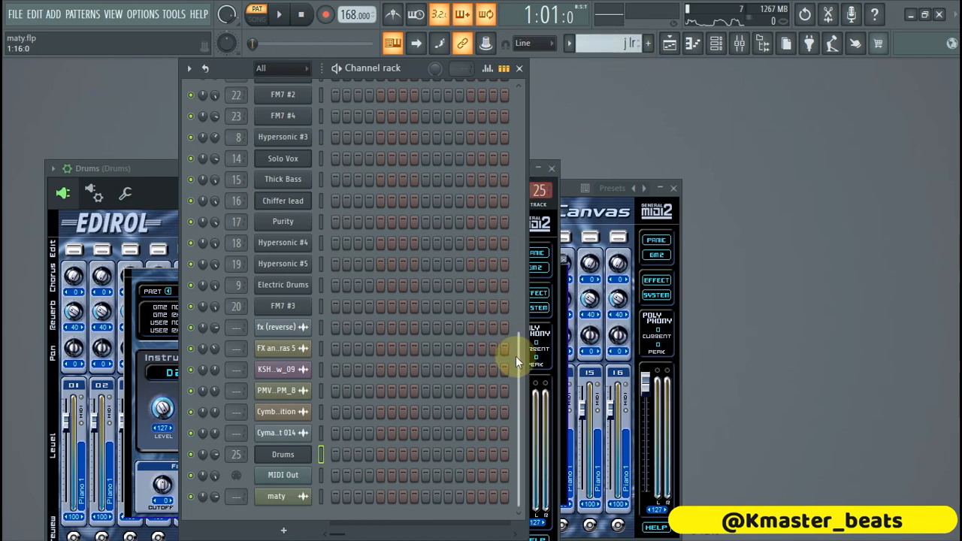
{"action": "left_click_drag", "start_coordinate": [516, 361], "coordinate": [541, 157]}
{"action": "left_click", "coordinate": [430, 233]}
{"action": "scroll", "coordinate": [443, 287], "scroll_direction": "up", "scroll_amount": 2}
- Play the j lr pattern through in the piano roll and check which patch the Hypersonic #6 instrument uses
{"action": "key", "text": "space"}
{"action": "left_click_drag", "start_coordinate": [955, 98], "coordinate": [956, 78]}
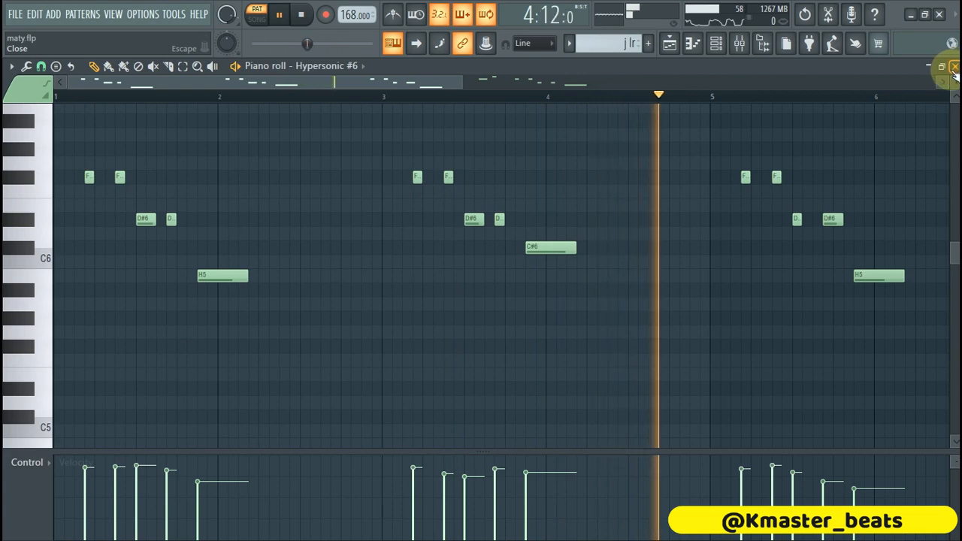
{"action": "left_click_drag", "start_coordinate": [504, 78], "coordinate": [659, 60]}
{"action": "left_click_drag", "start_coordinate": [589, 83], "coordinate": [824, 80]}
{"action": "key", "text": "space"}
{"action": "left_click", "coordinate": [955, 67]}
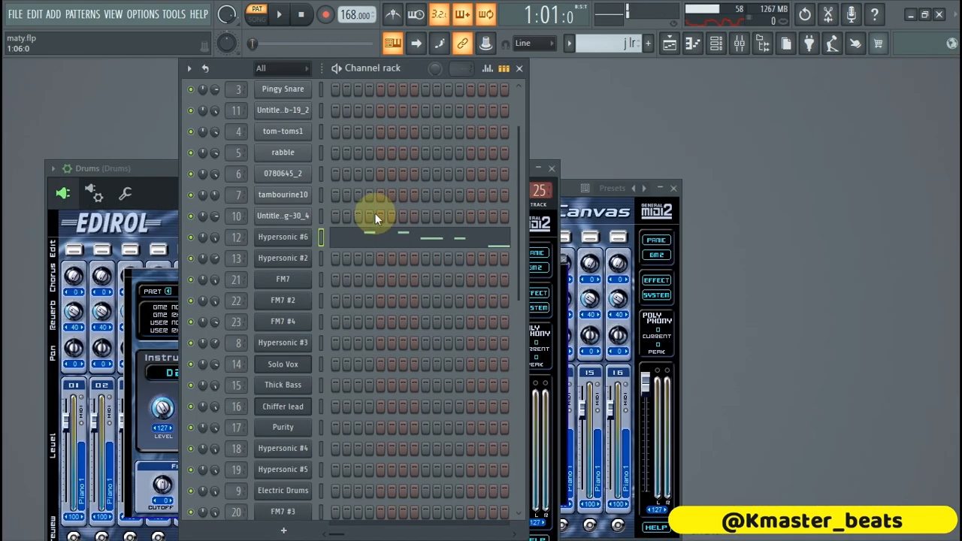
{"action": "left_click", "coordinate": [280, 237]}
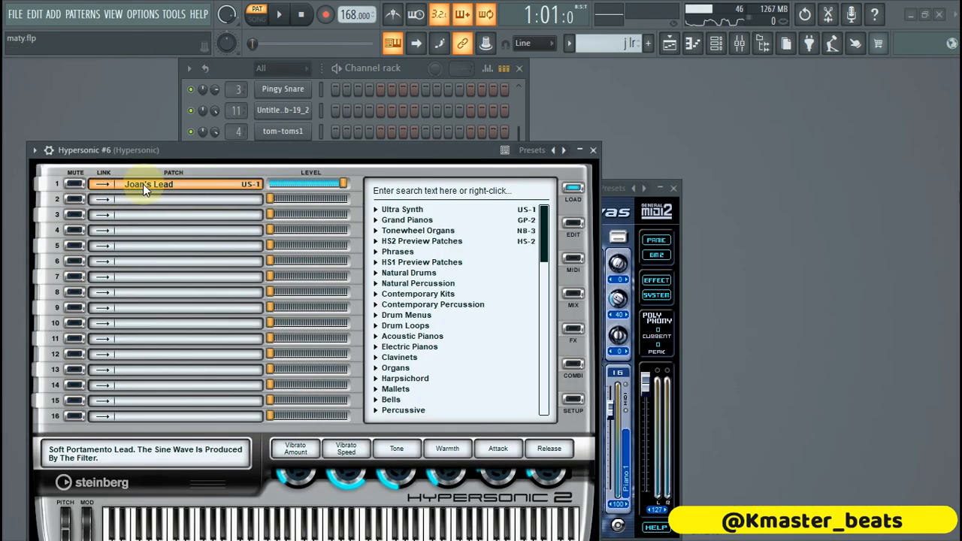
{"action": "left_click", "coordinate": [594, 151]}
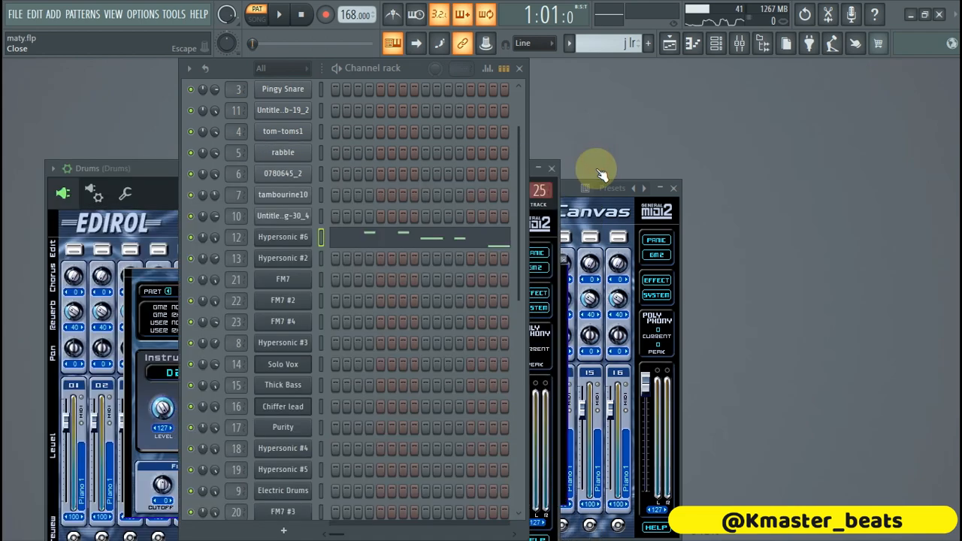
- Go through the remaining patterns up to Pattern 39 and look for notes across the channel rack
{"action": "left_click", "coordinate": [648, 44]}
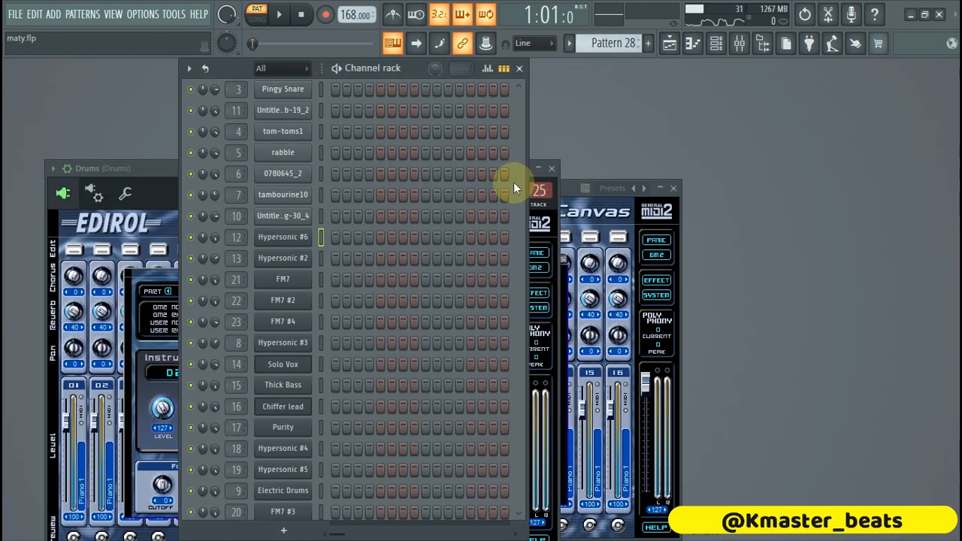
{"action": "left_click_drag", "start_coordinate": [517, 176], "coordinate": [503, 395]}
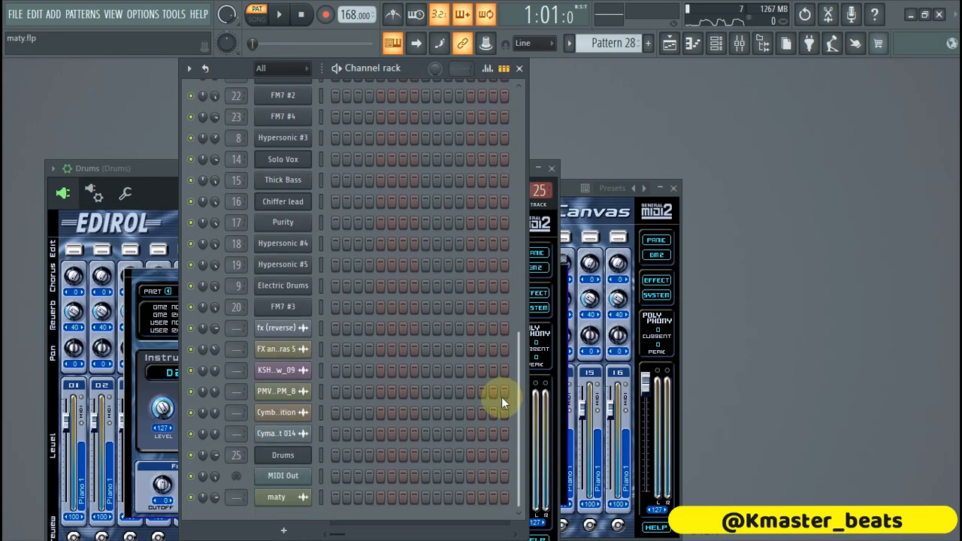
{"action": "scroll", "coordinate": [612, 42], "scroll_direction": "up", "scroll_amount": 4}
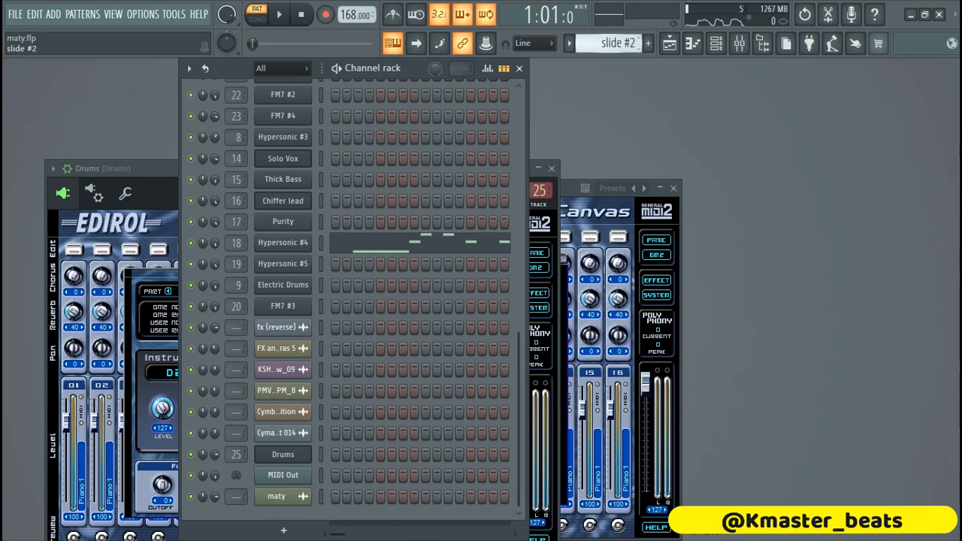
{"action": "scroll", "coordinate": [613, 43], "scroll_direction": "up", "scroll_amount": 2}
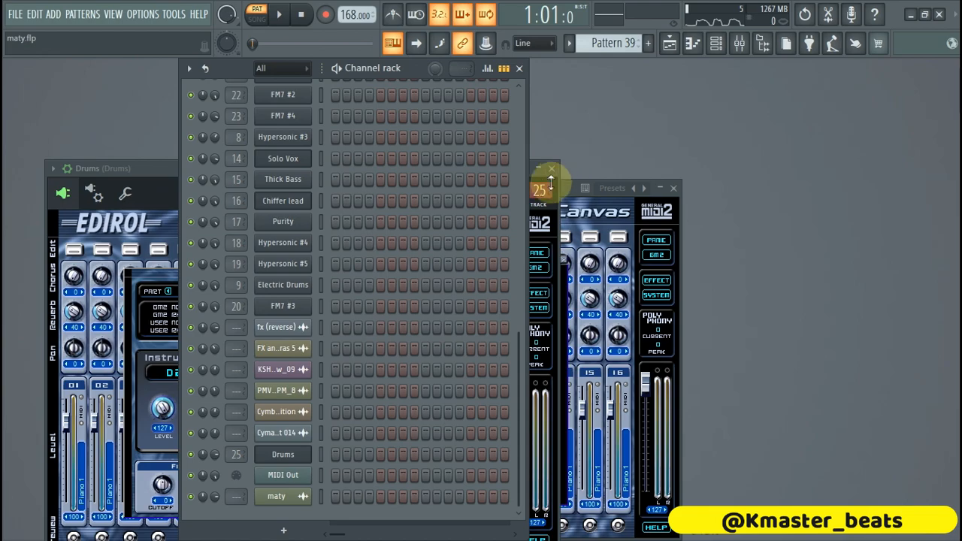
{"action": "left_click_drag", "start_coordinate": [516, 358], "coordinate": [541, 142]}
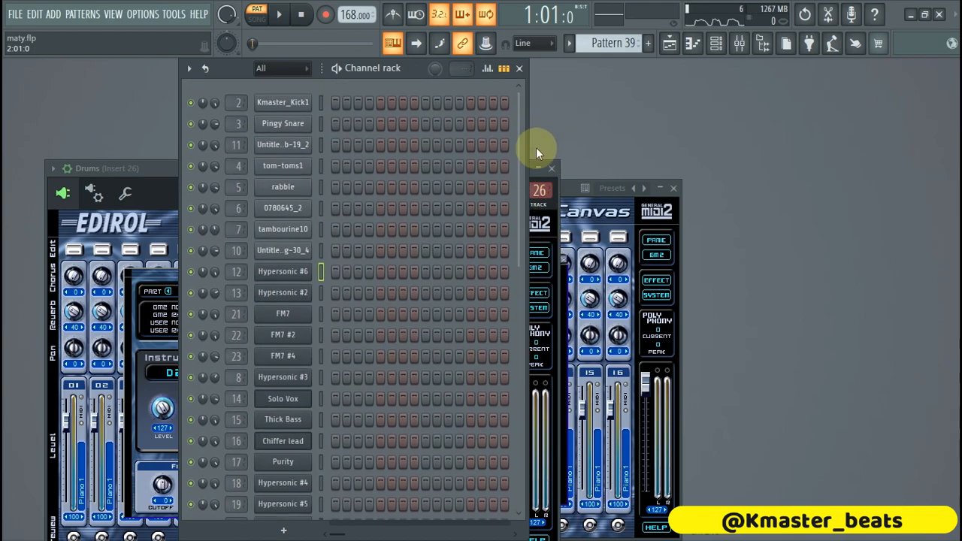
- Close the three open HyperCanvas instrument windows behind the channel rack
{"action": "left_click", "coordinate": [552, 169]}
{"action": "left_click", "coordinate": [675, 189]}
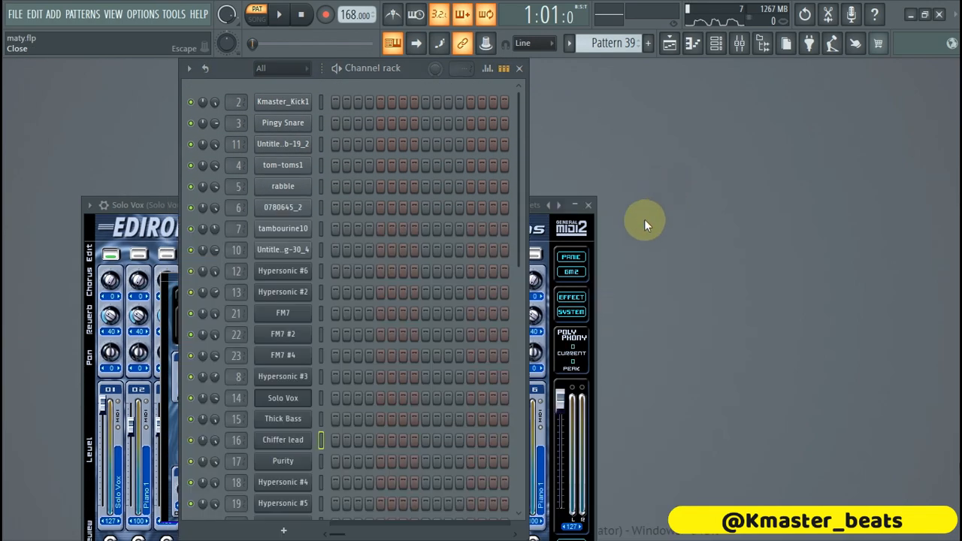
{"action": "left_click", "coordinate": [590, 206]}
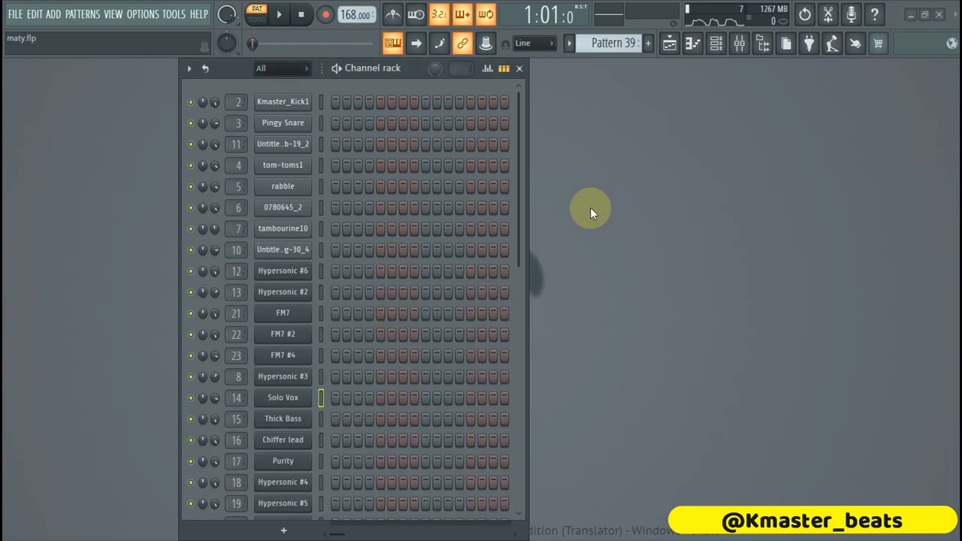
- Open the playlist and examine how the pattern clips and audio effects are arranged across the tracks
{"action": "left_click", "coordinate": [671, 42]}
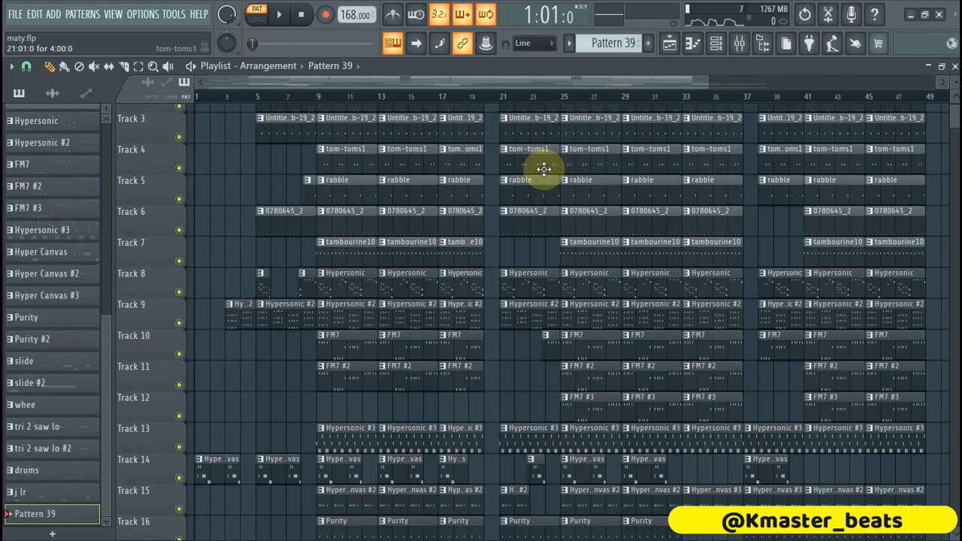
{"action": "scroll", "coordinate": [544, 168], "scroll_direction": "down", "scroll_amount": 10}
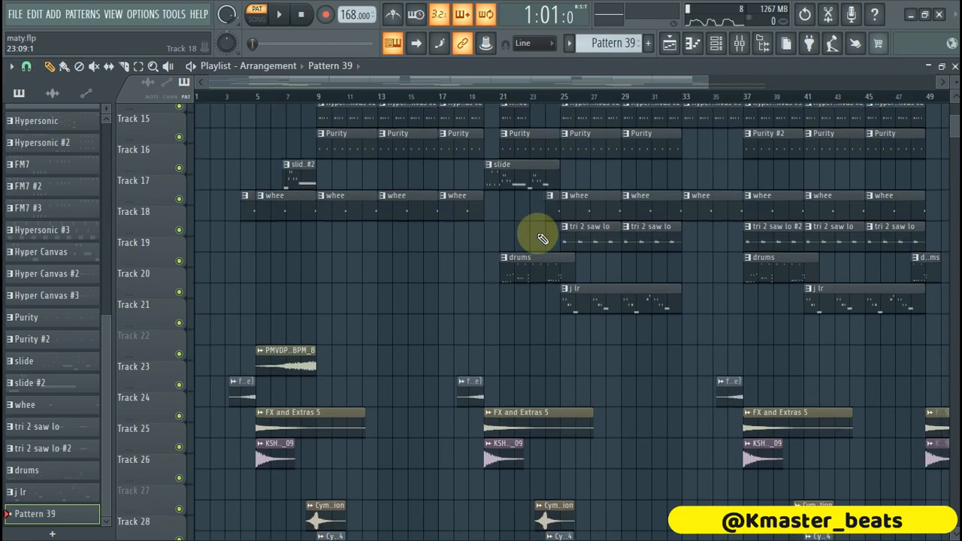
{"action": "scroll", "coordinate": [540, 235], "scroll_direction": "up", "scroll_amount": 2}
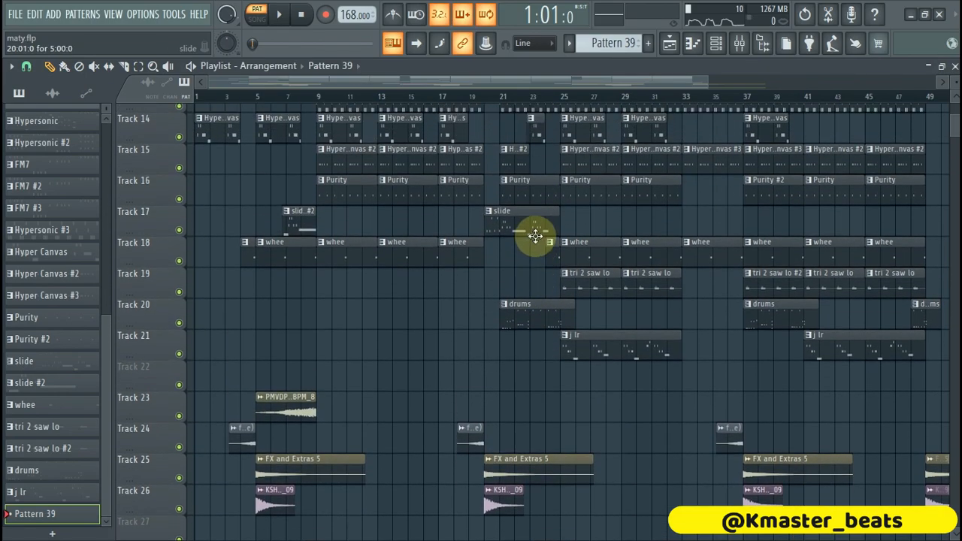
{"action": "scroll", "coordinate": [535, 236], "scroll_direction": "down", "scroll_amount": 2}
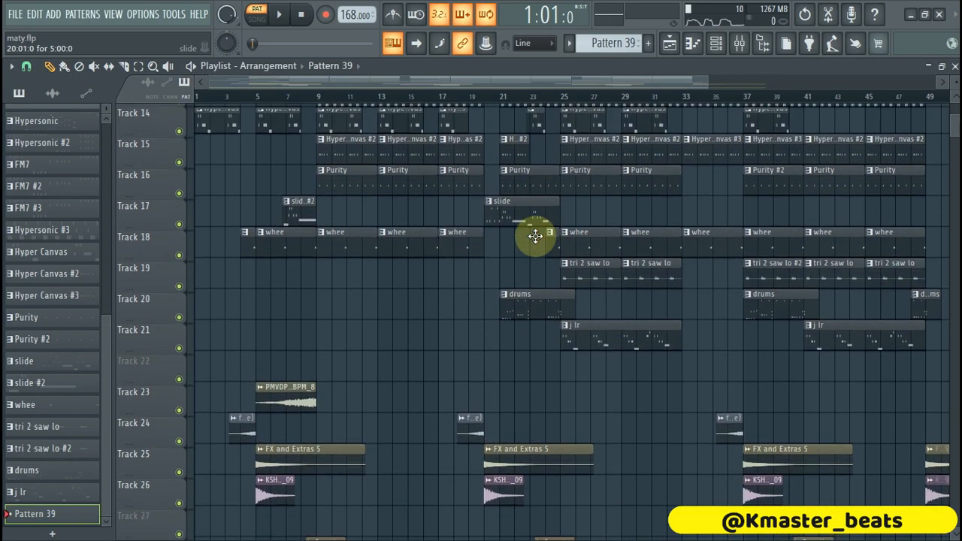
{"action": "scroll", "coordinate": [535, 237], "scroll_direction": "up", "scroll_amount": 1}
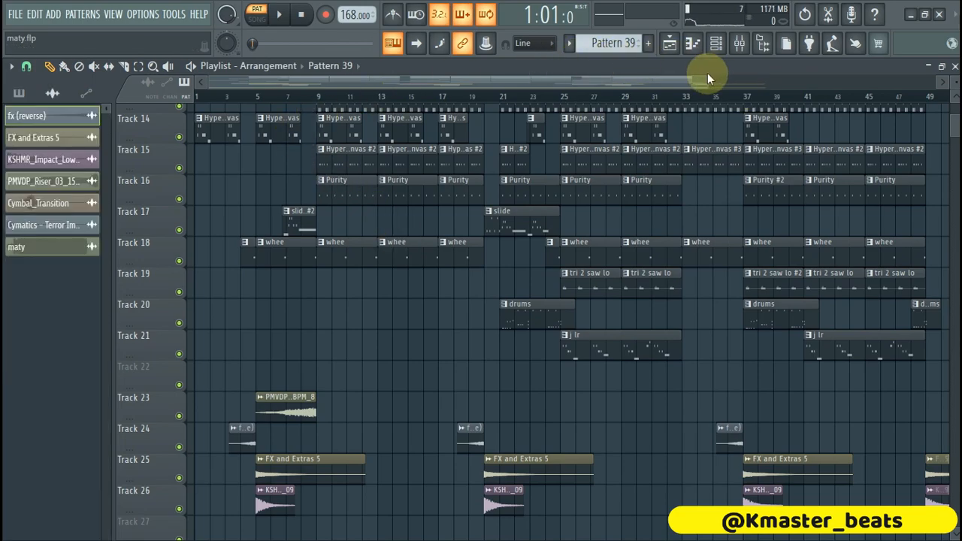
{"action": "mouse_move", "coordinate": [734, 76]}
{"action": "left_mouse_down"}
{"action": "mouse_move", "coordinate": [790, 90]}
{"action": "mouse_move", "coordinate": [779, 75]}
{"action": "mouse_move", "coordinate": [749, 69]}
{"action": "left_mouse_up"}
{"action": "scroll", "coordinate": [594, 251], "scroll_direction": "up", "scroll_amount": 9}
{"action": "scroll", "coordinate": [592, 252], "scroll_direction": "down", "scroll_amount": 6}
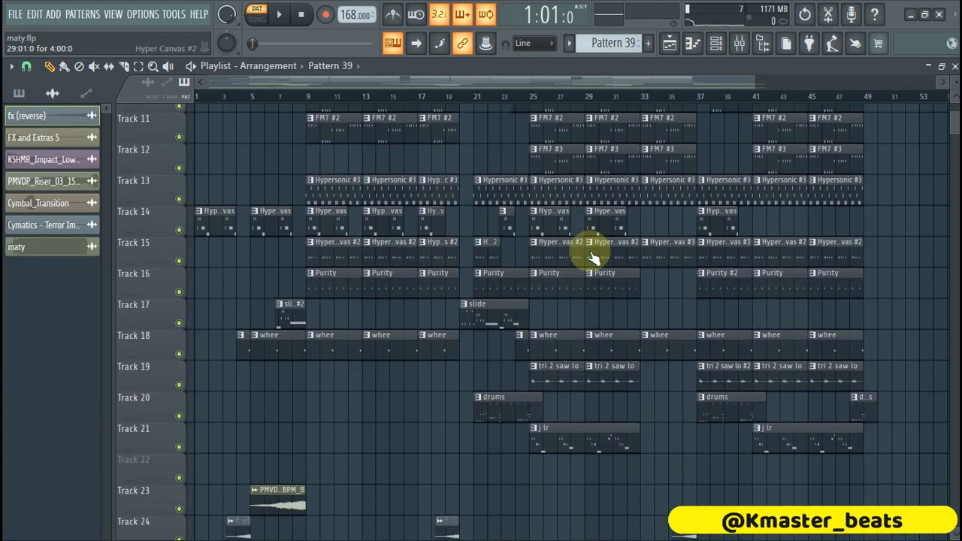
{"action": "scroll", "coordinate": [592, 257], "scroll_direction": "down", "scroll_amount": 3}
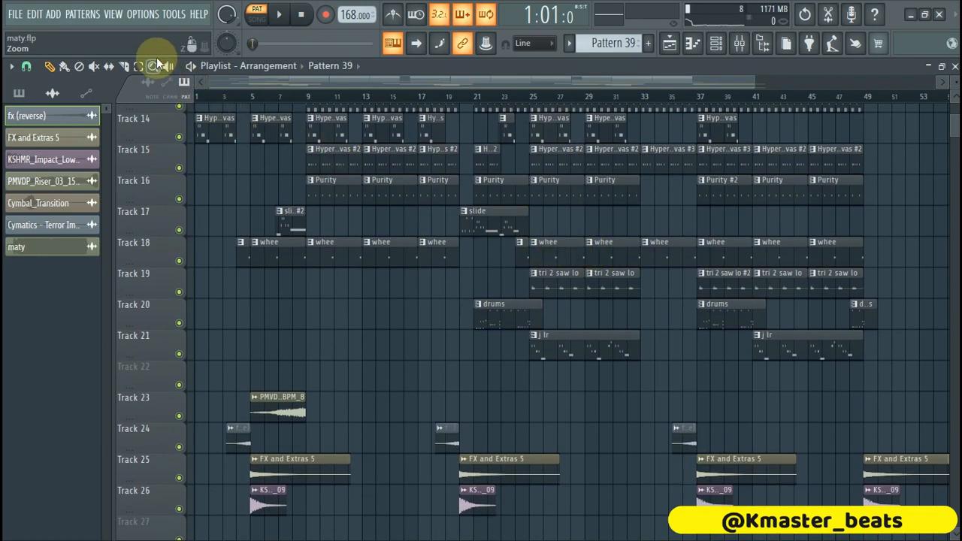